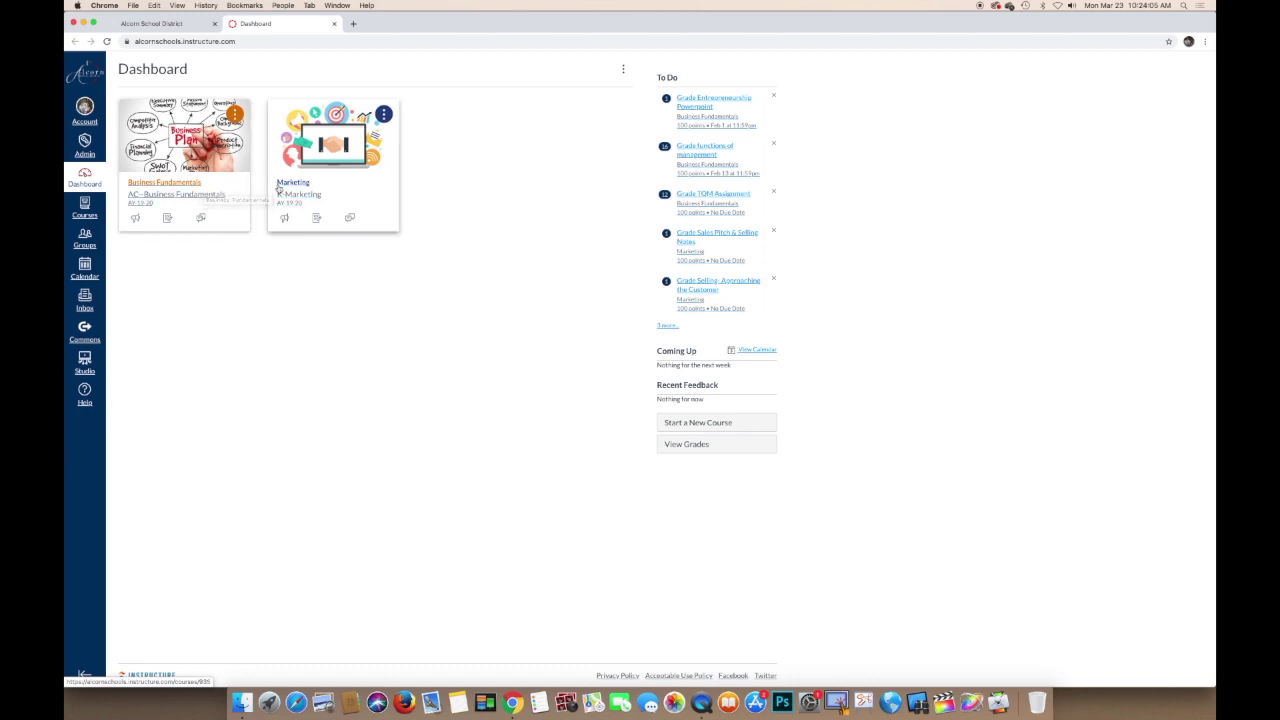
Open the Business Fundamentals course's modules and collapse the Green Business Practices and Business Management modules
{"action": "left_click", "coordinate": [170, 185]}
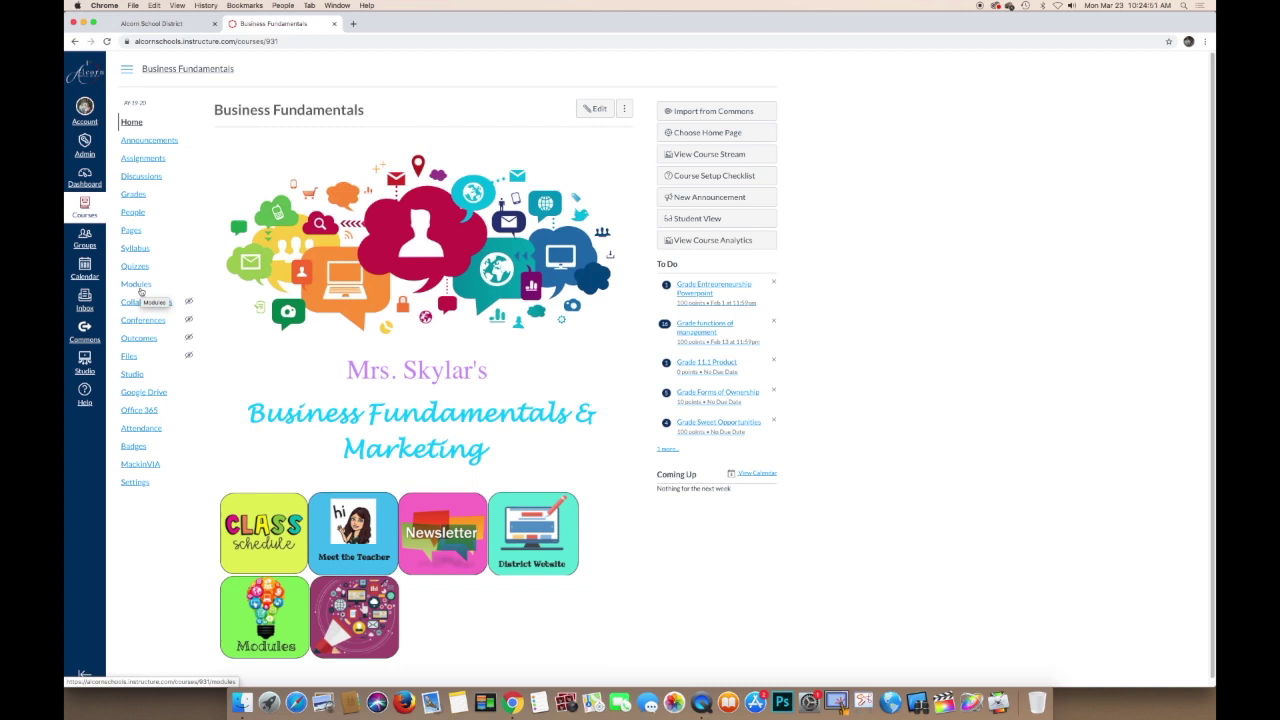
{"action": "left_click", "coordinate": [139, 288]}
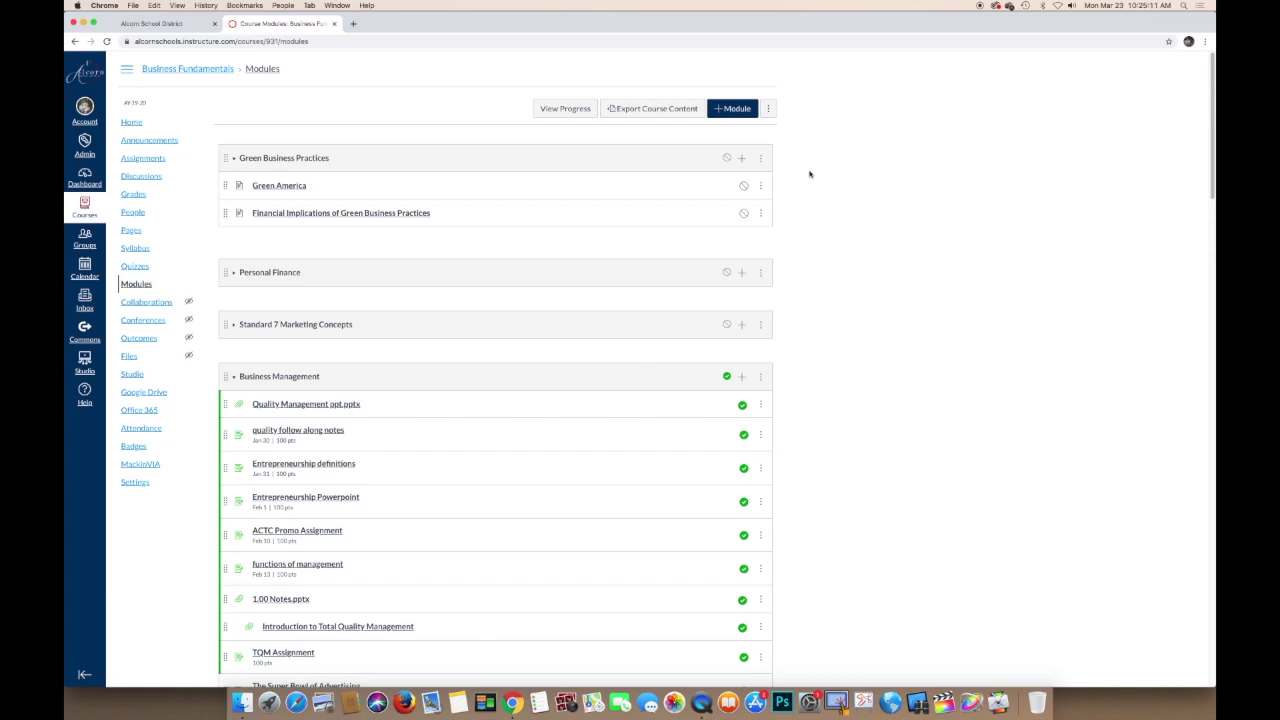
{"action": "left_click", "coordinate": [256, 161]}
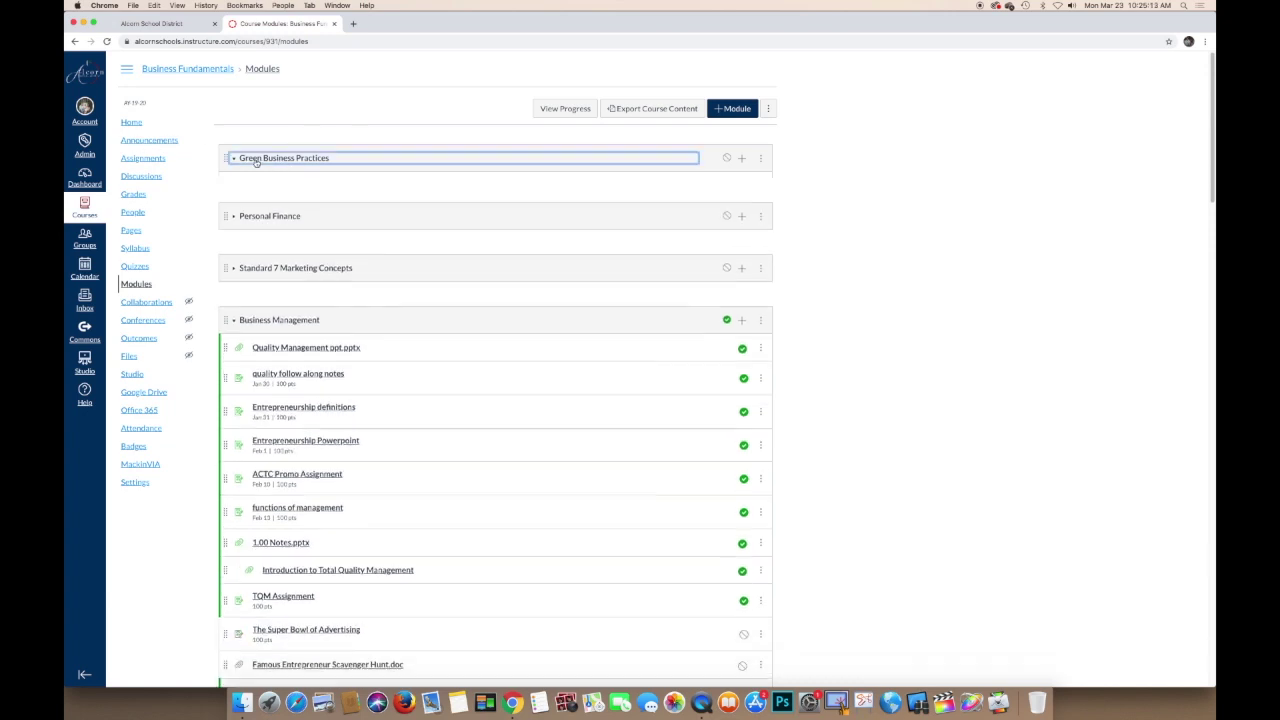
{"action": "left_click", "coordinate": [280, 316]}
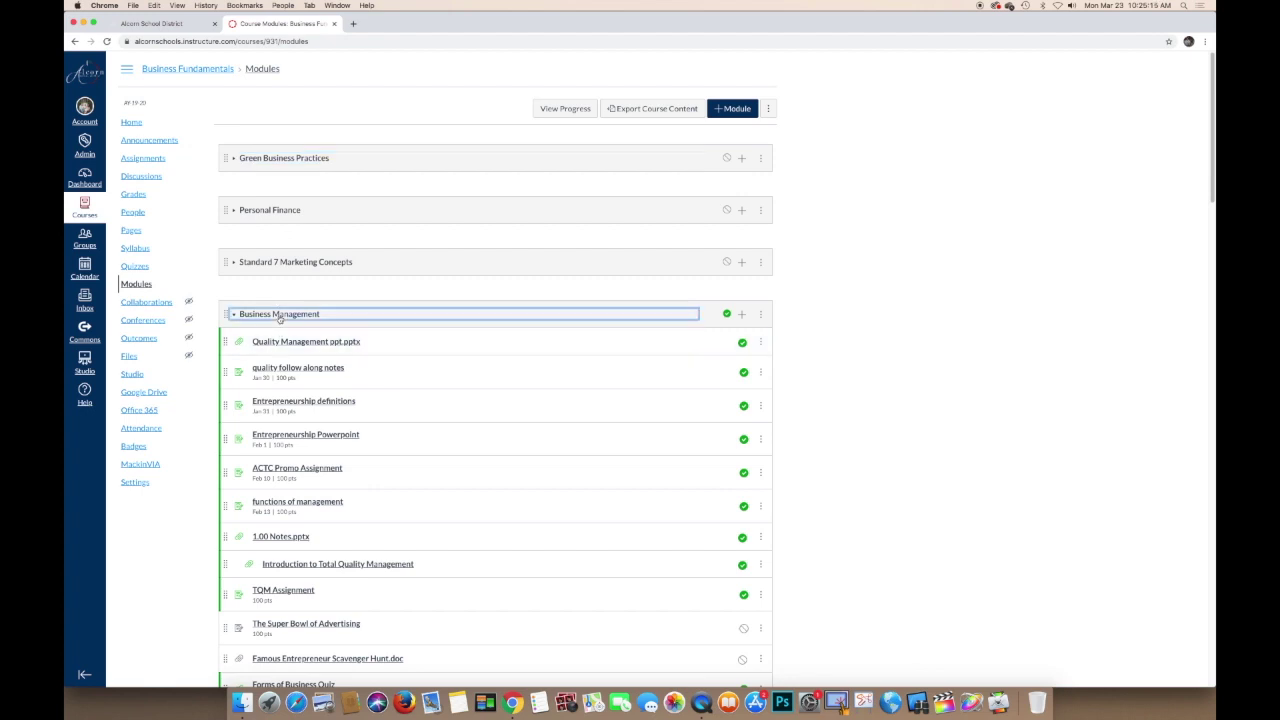
{"action": "left_click", "coordinate": [280, 316]}
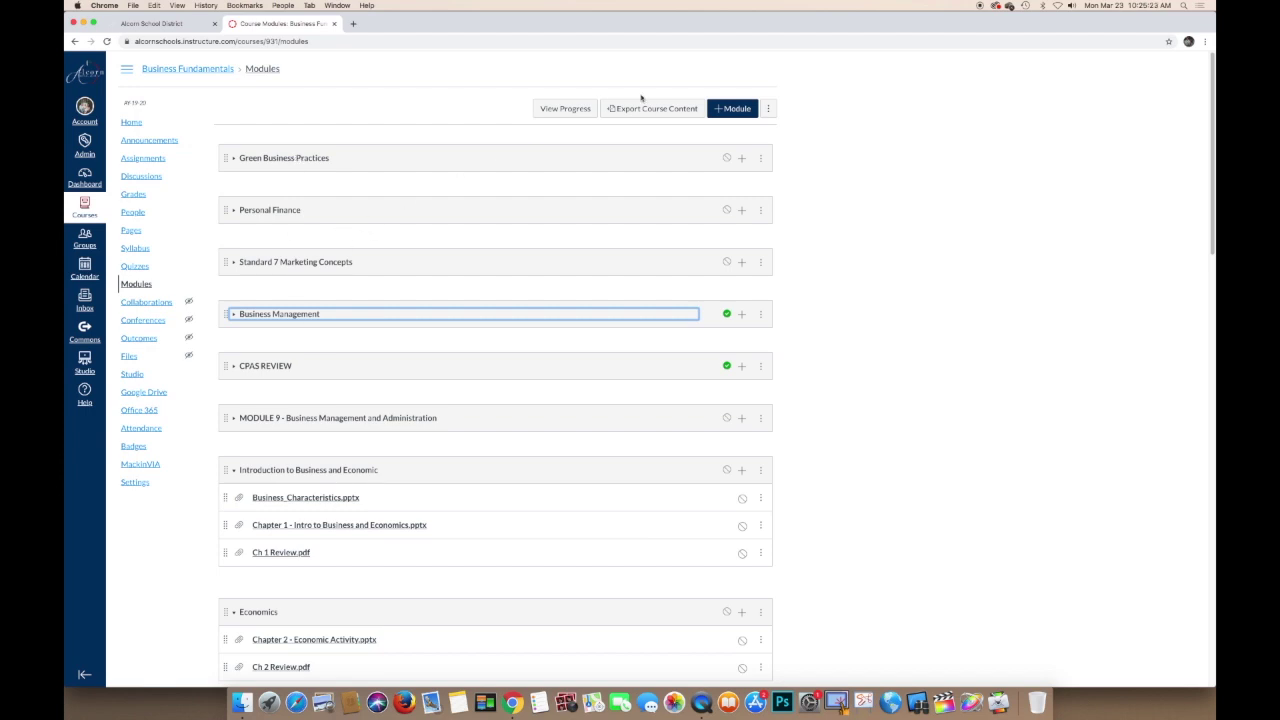
Add a new module named "chapter 5" to the course
{"action": "left_click", "coordinate": [716, 112]}
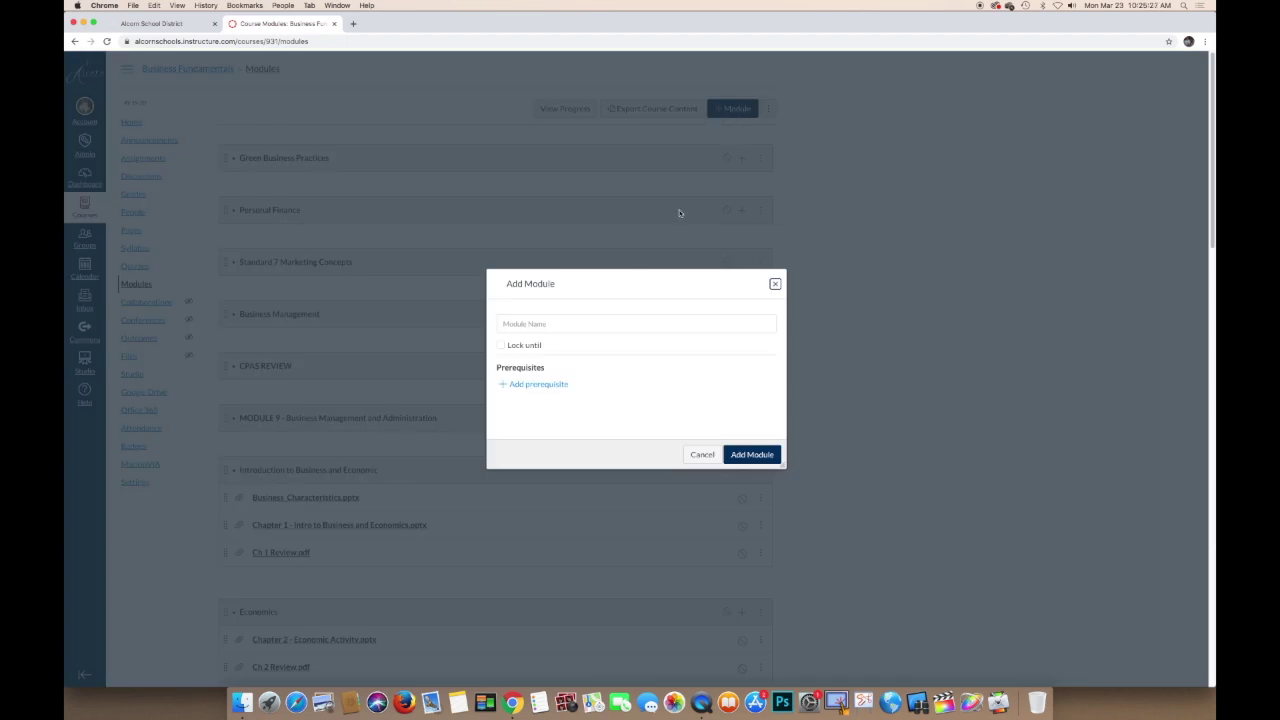
{"action": "left_click", "coordinate": [546, 325]}
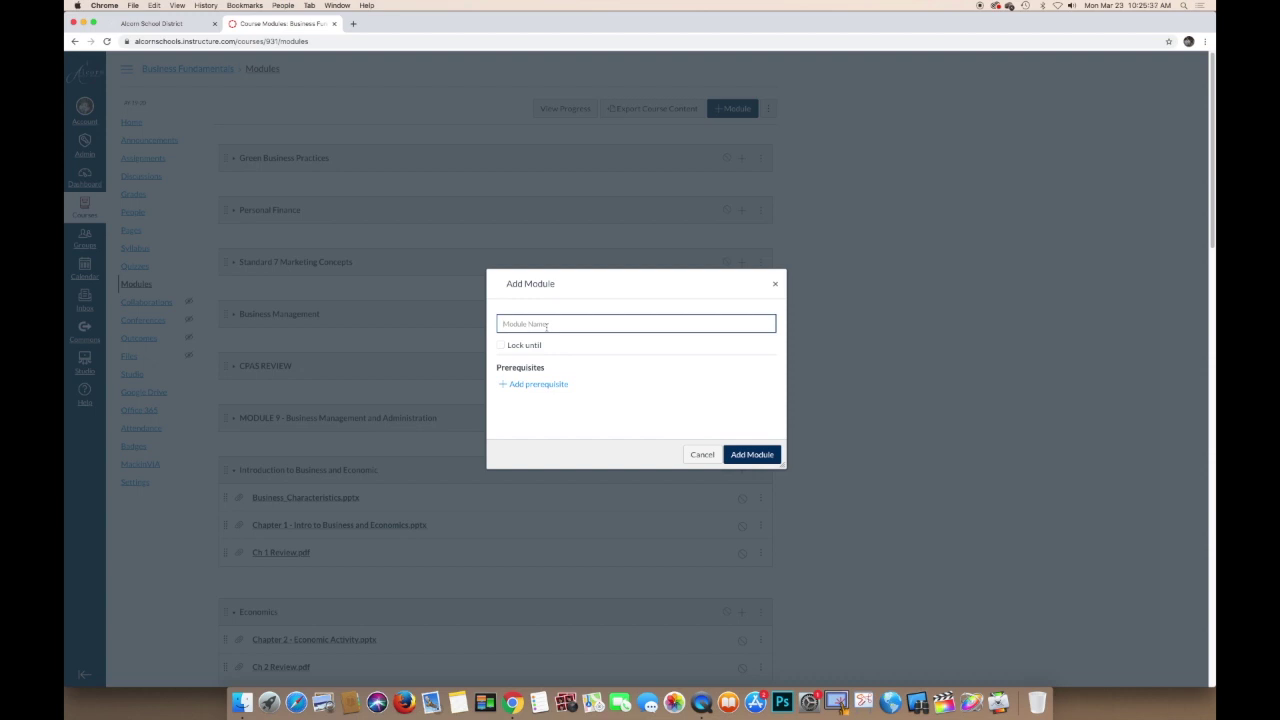
{"action": "type", "text": "chapter 5"}
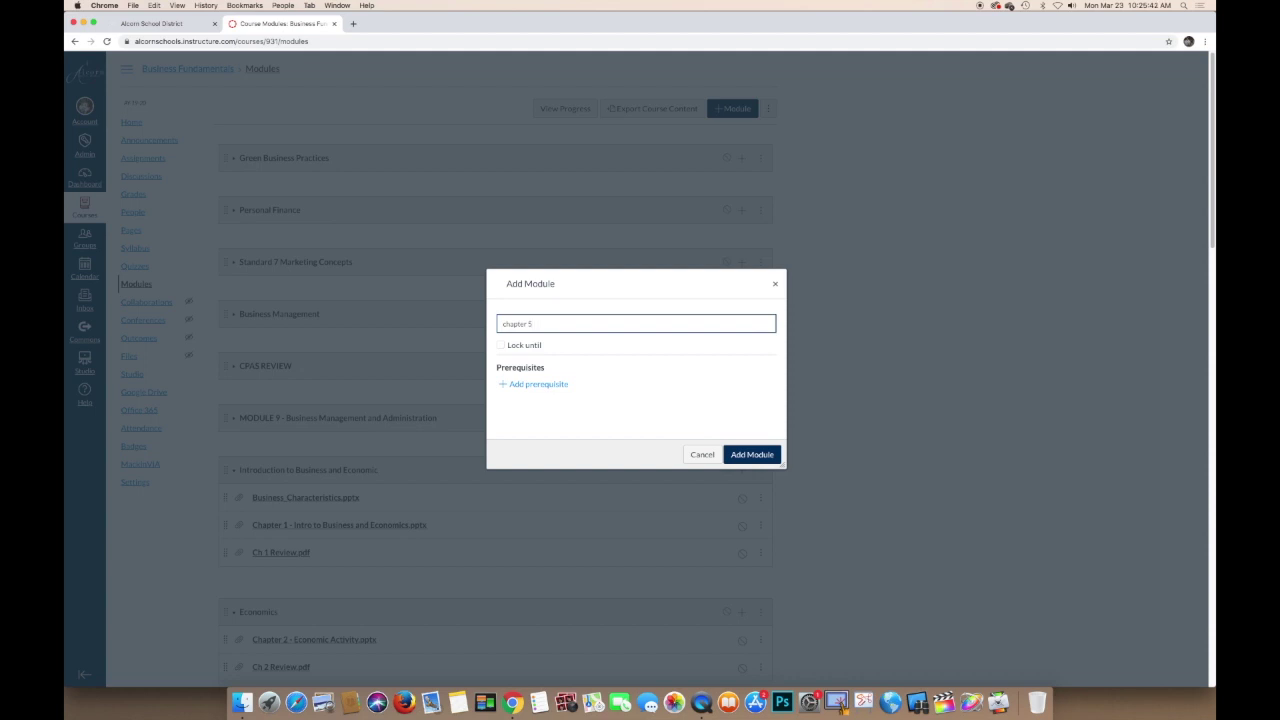
{"action": "left_click", "coordinate": [751, 454]}
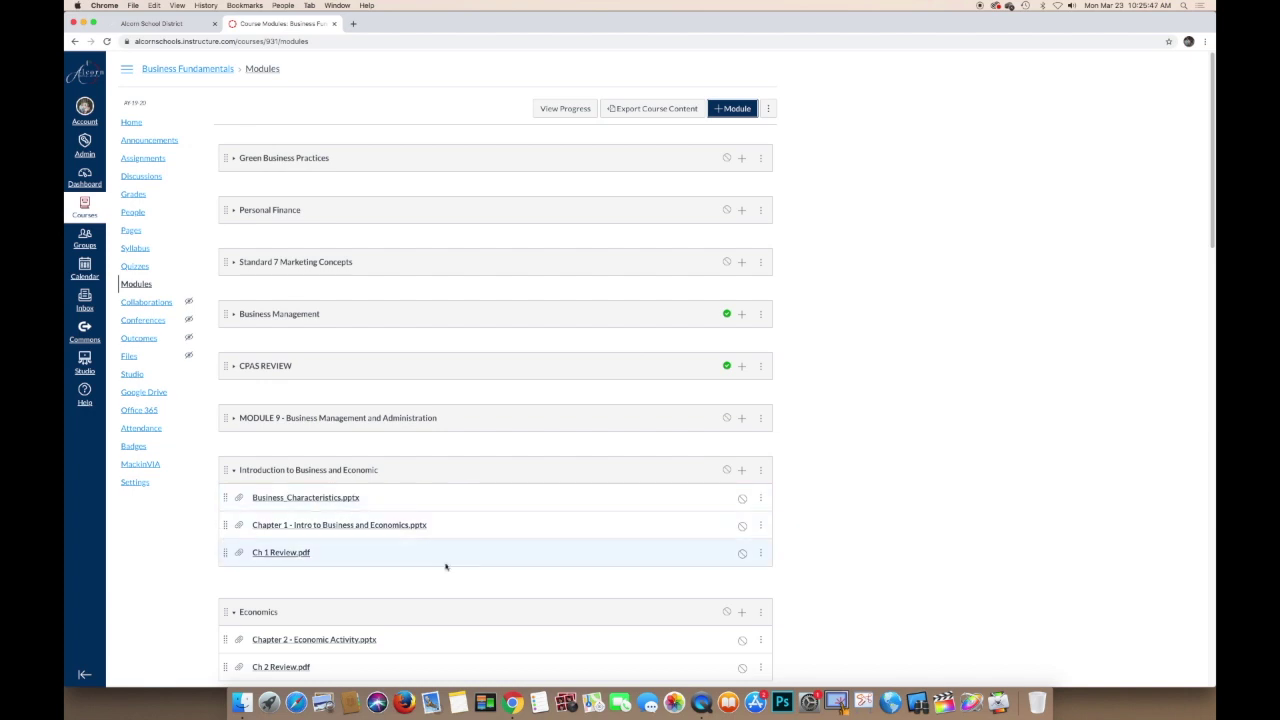
Move the chapter 5 module from the end of the module list to the top
{"action": "left_click_drag", "start_coordinate": [1212, 169], "coordinate": [1207, 555]}
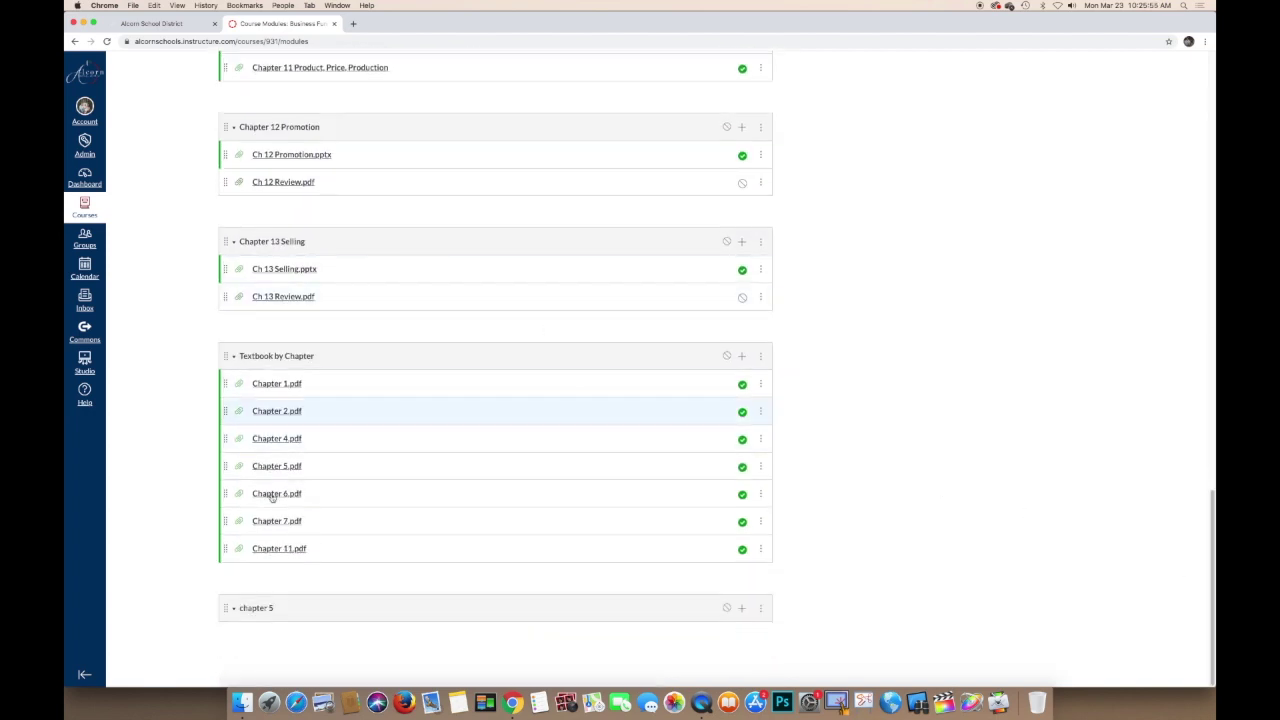
{"action": "left_click", "coordinate": [252, 610]}
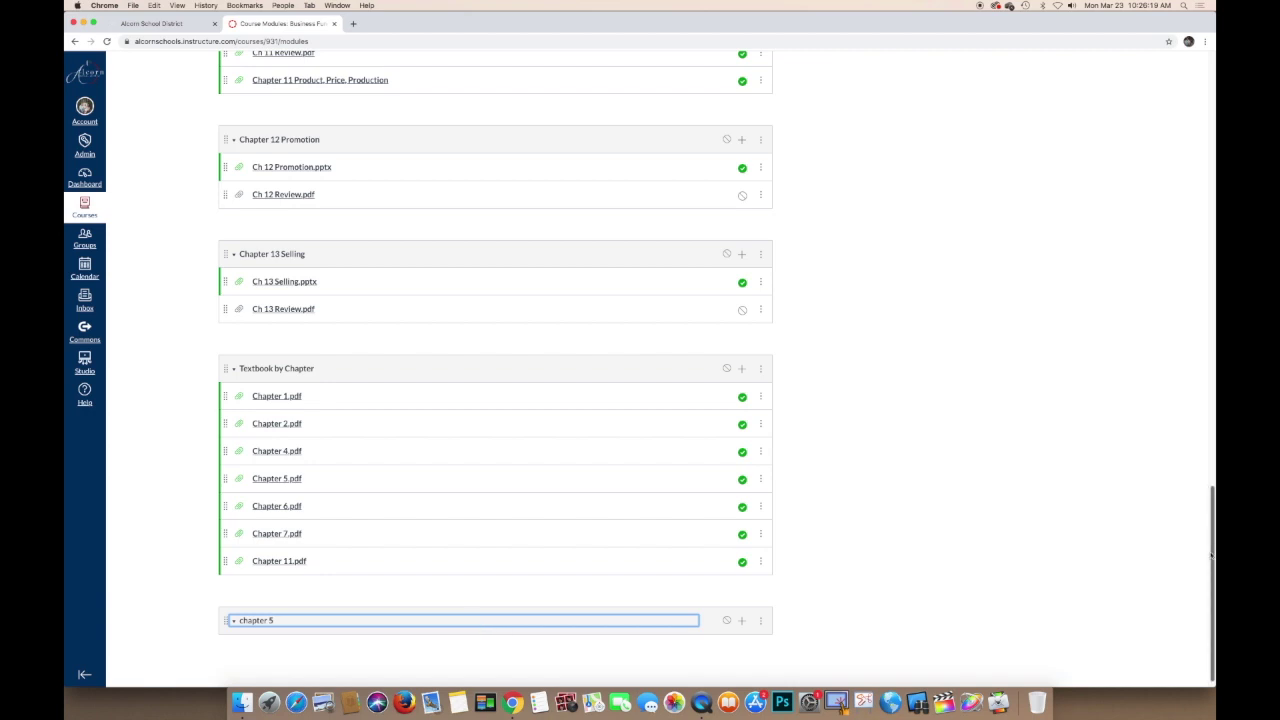
{"action": "left_click_drag", "start_coordinate": [1213, 553], "coordinate": [1212, 117]}
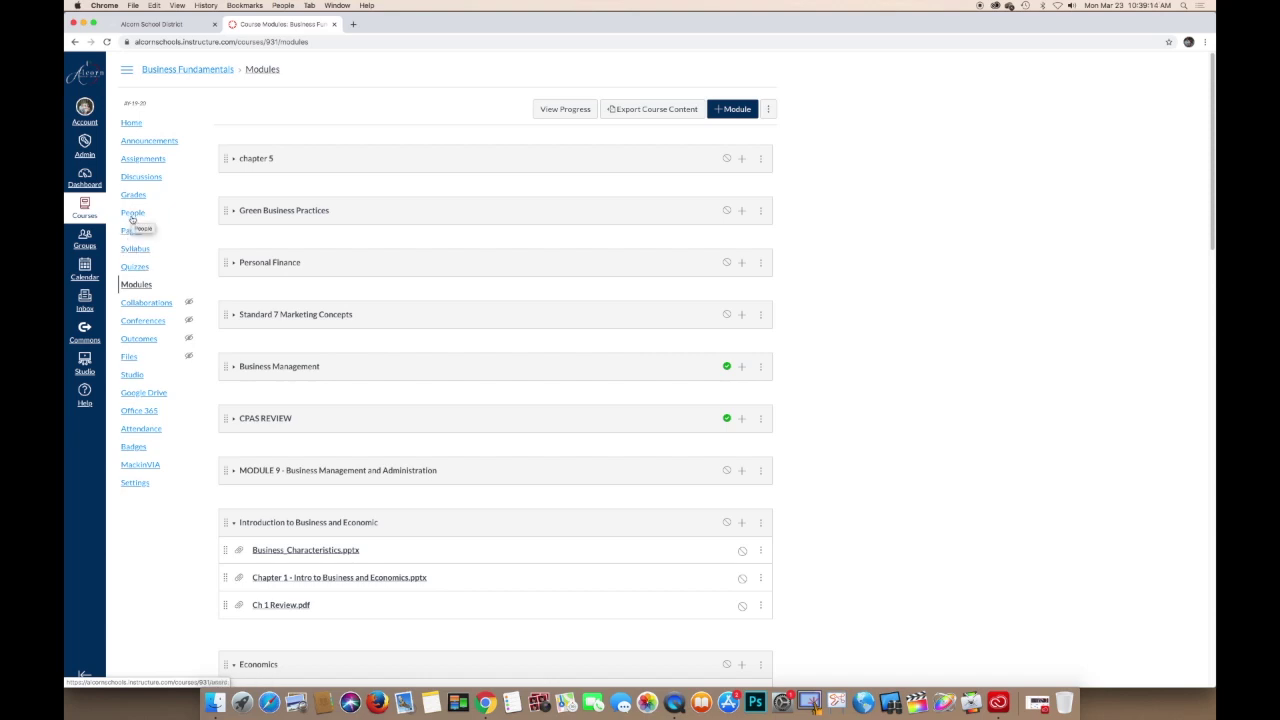
Upload "1 24 2020 Work Due.pptx" from the Desktop to the course files
{"action": "left_click", "coordinate": [129, 357]}
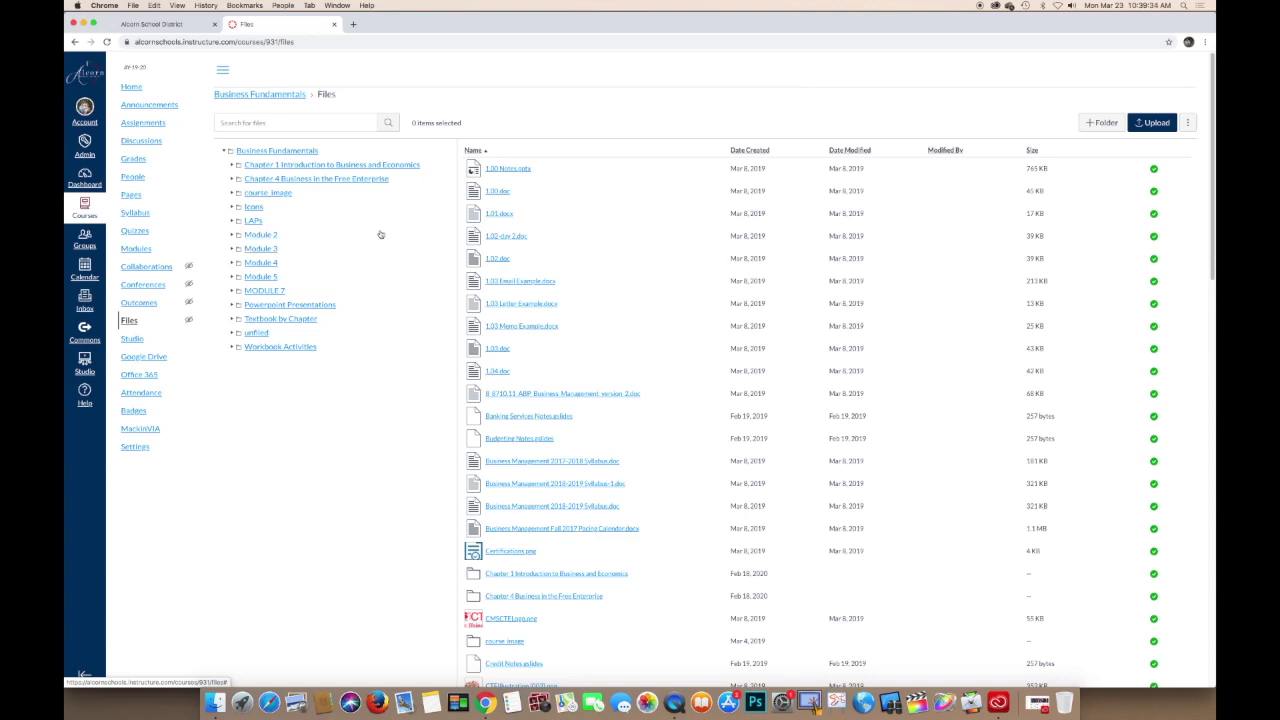
{"action": "left_click", "coordinate": [1155, 124]}
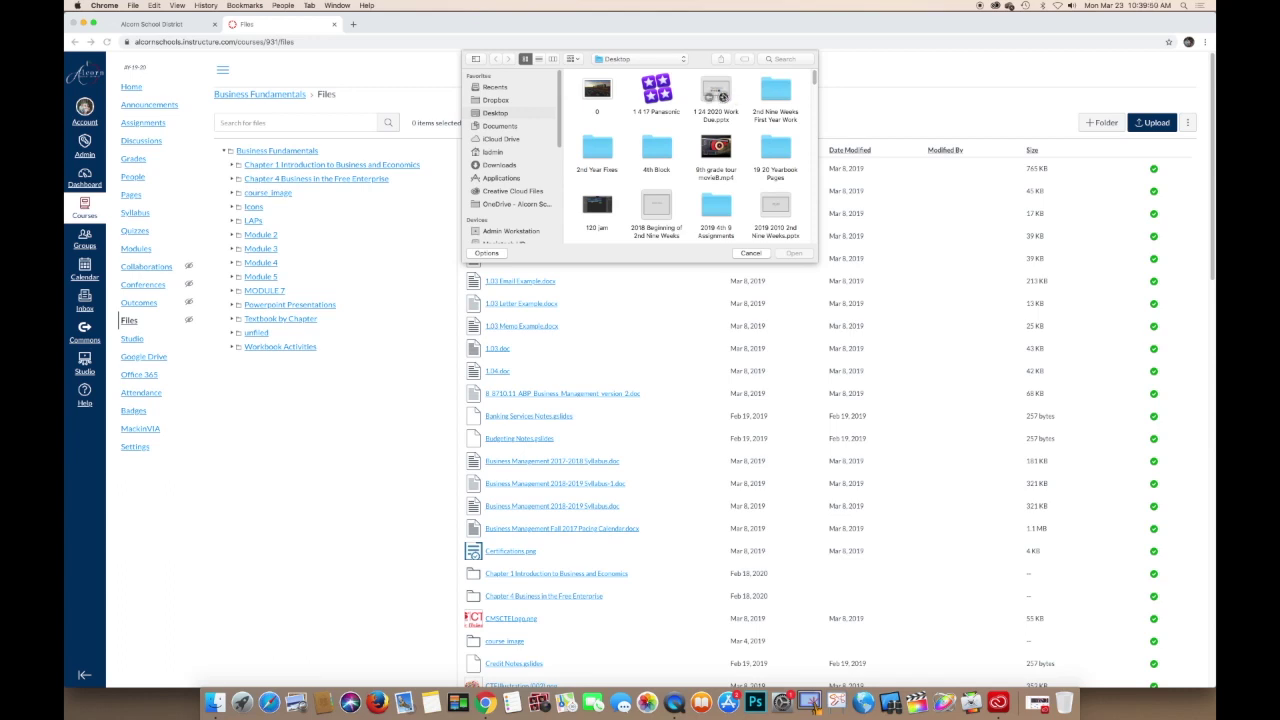
{"action": "double_click", "coordinate": [720, 91]}
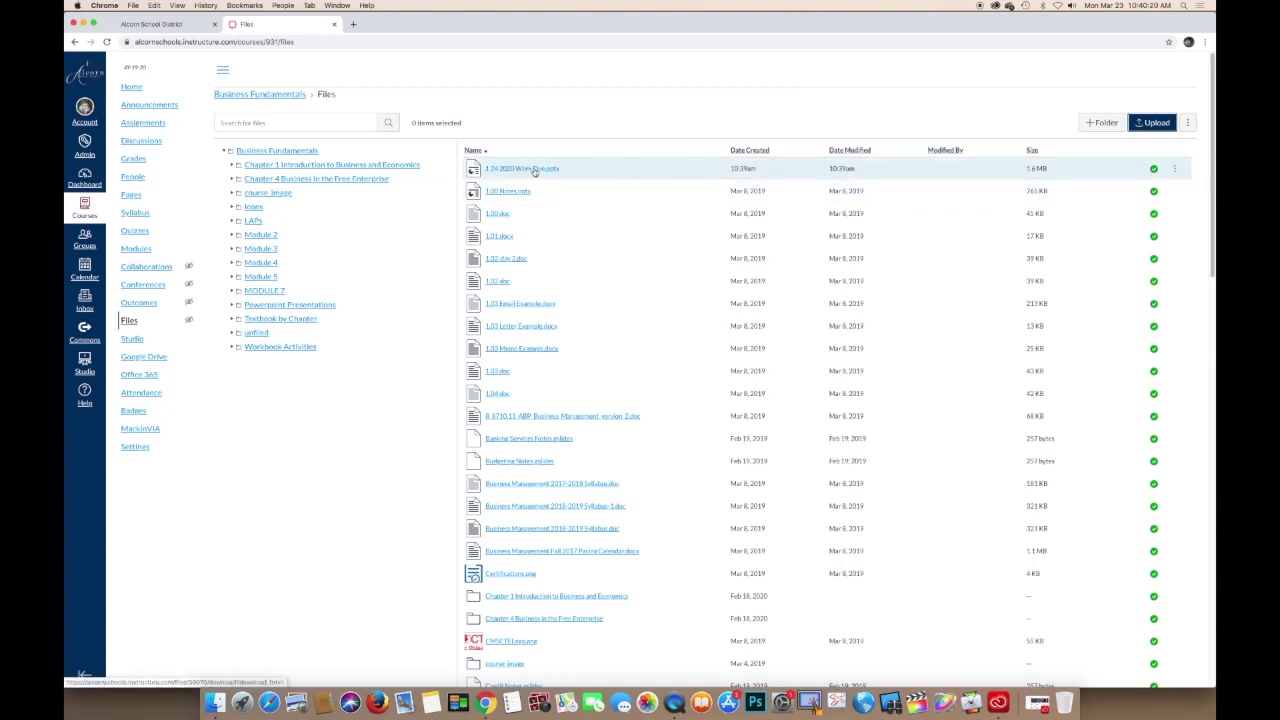
Return to the course modules and add the file "1 24 2020 Work Due.pptx" to the chapter 5 module without indentation
{"action": "left_click", "coordinate": [138, 250]}
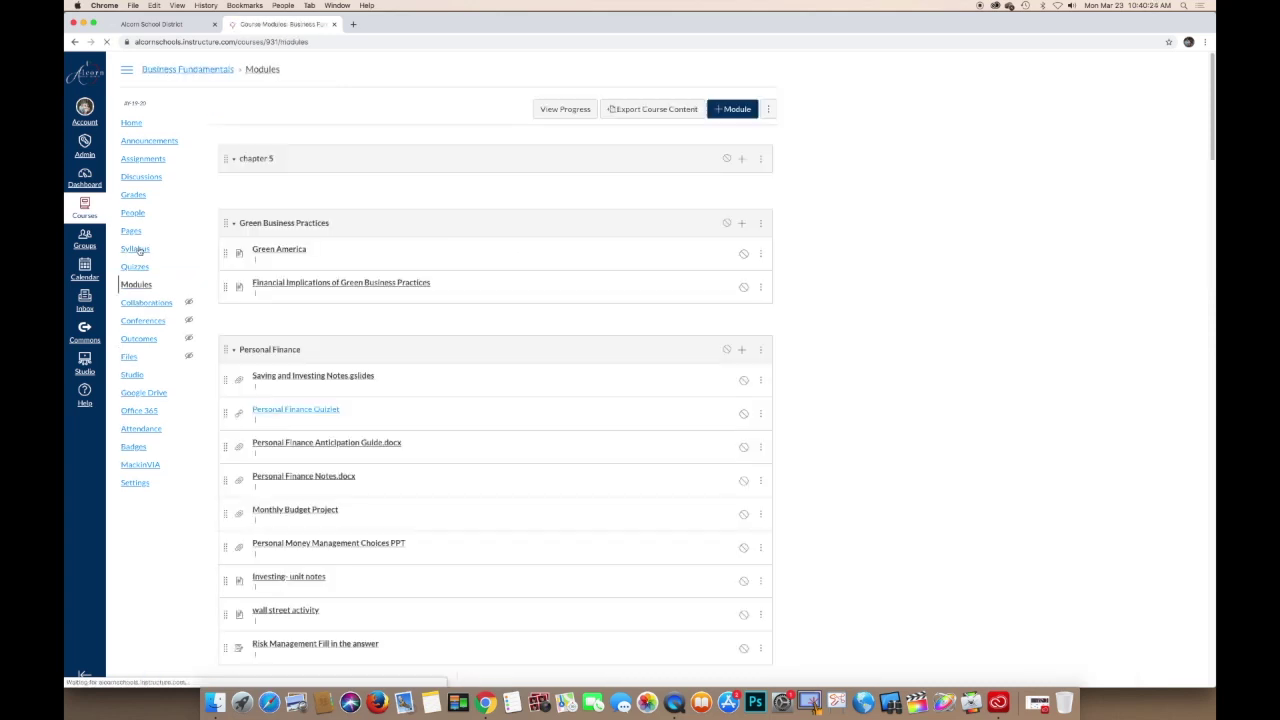
{"action": "scroll", "coordinate": [319, 183], "scroll_direction": "down", "scroll_amount": 10}
{"action": "scroll", "coordinate": [428, 286], "scroll_direction": "down", "scroll_amount": 15}
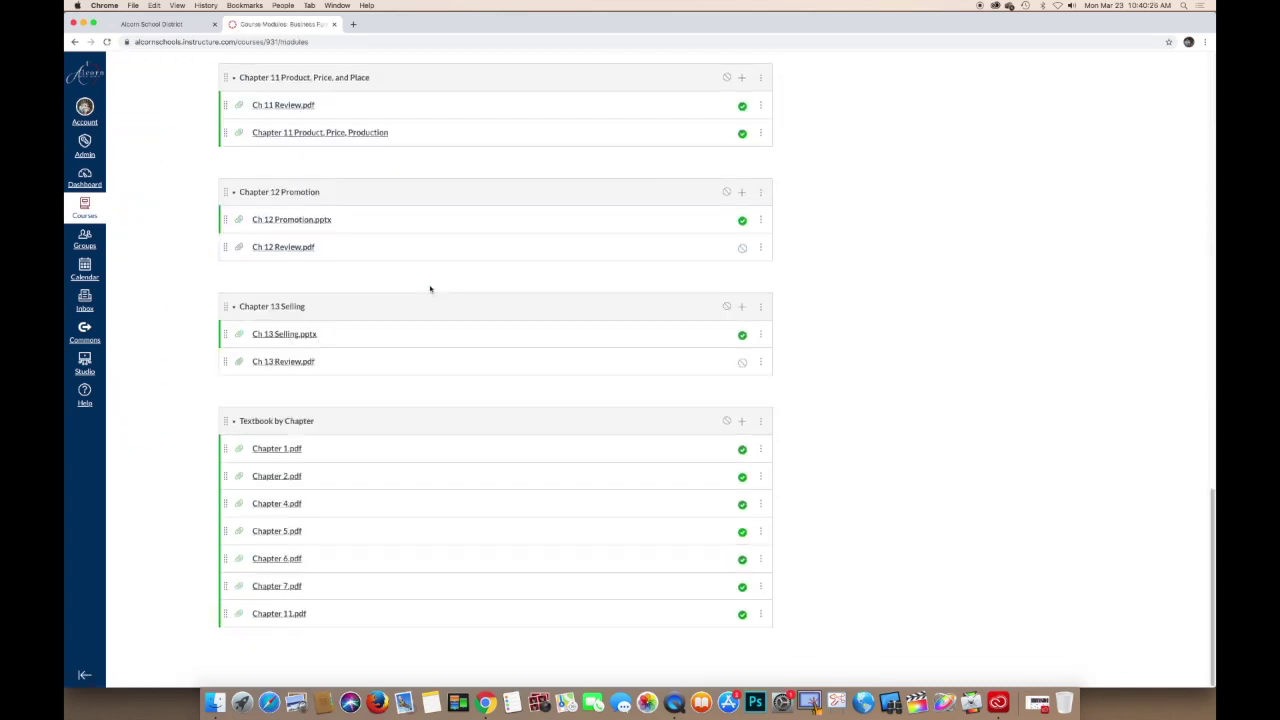
{"action": "left_click_drag", "start_coordinate": [1213, 545], "coordinate": [1196, 93]}
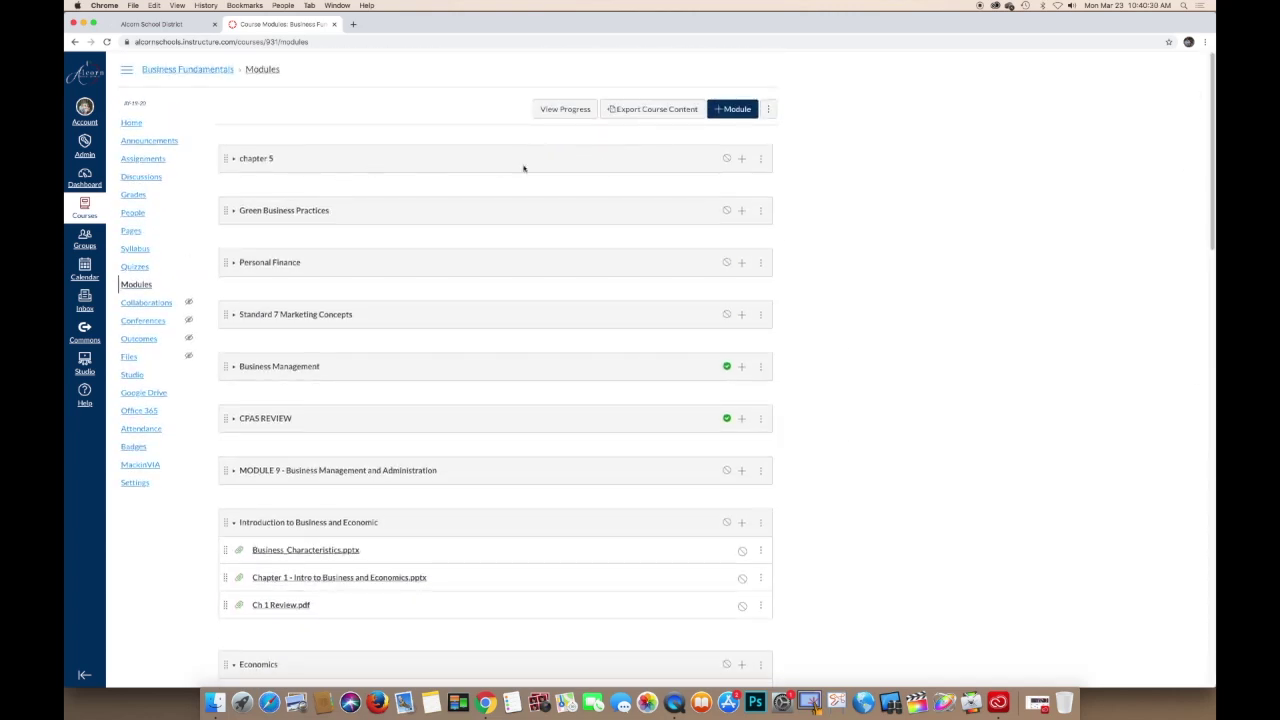
{"action": "left_click", "coordinate": [741, 160]}
{"action": "left_click", "coordinate": [741, 161]}
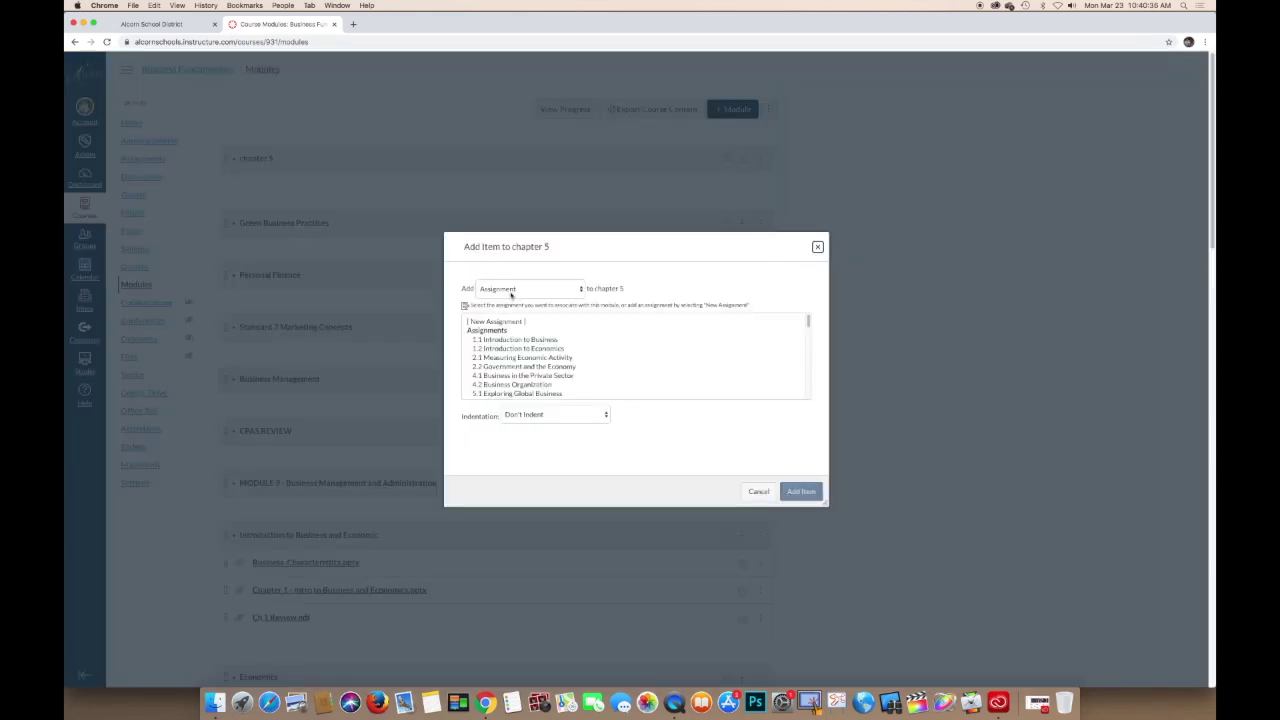
{"action": "left_click", "coordinate": [510, 290]}
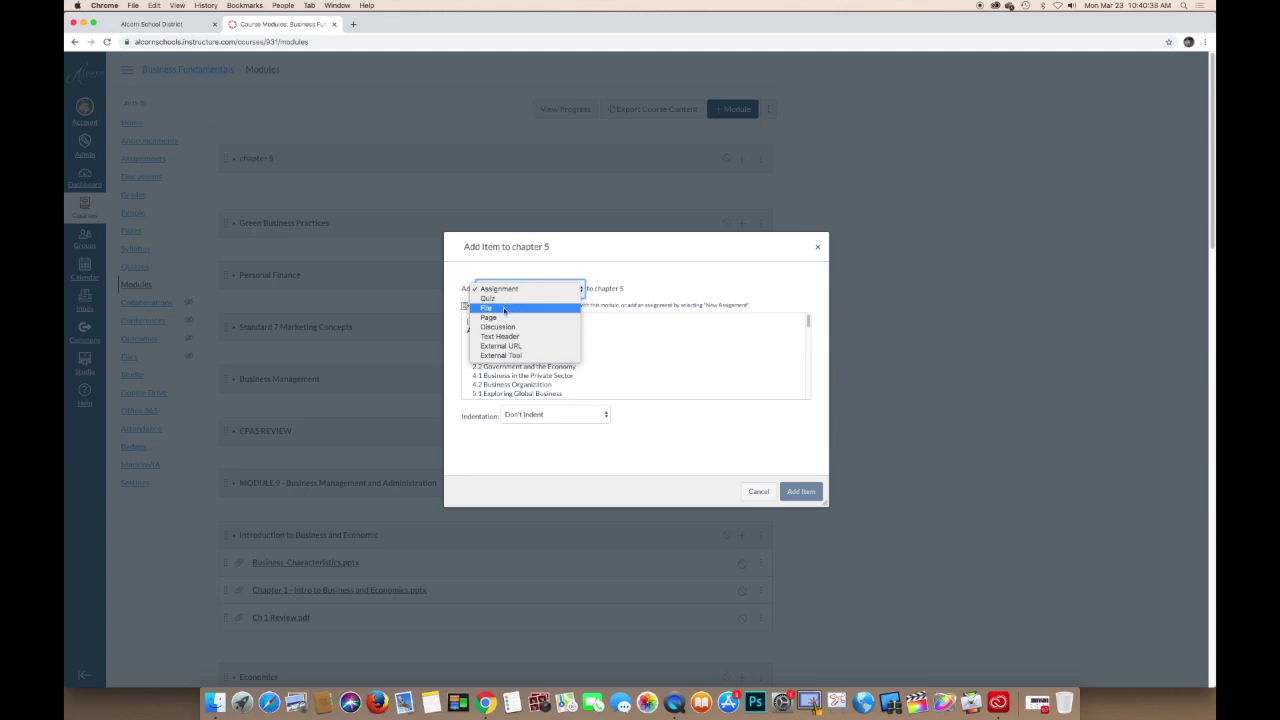
{"action": "left_click", "coordinate": [504, 311]}
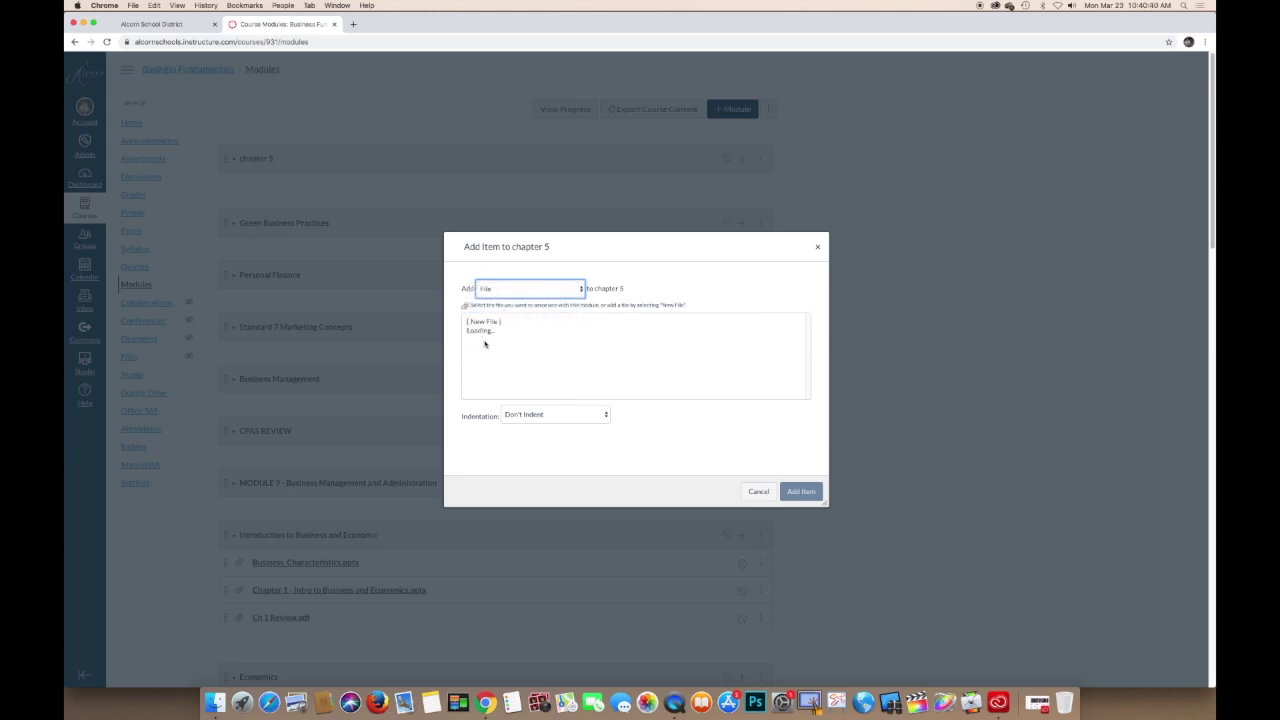
{"action": "left_click", "coordinate": [510, 341]}
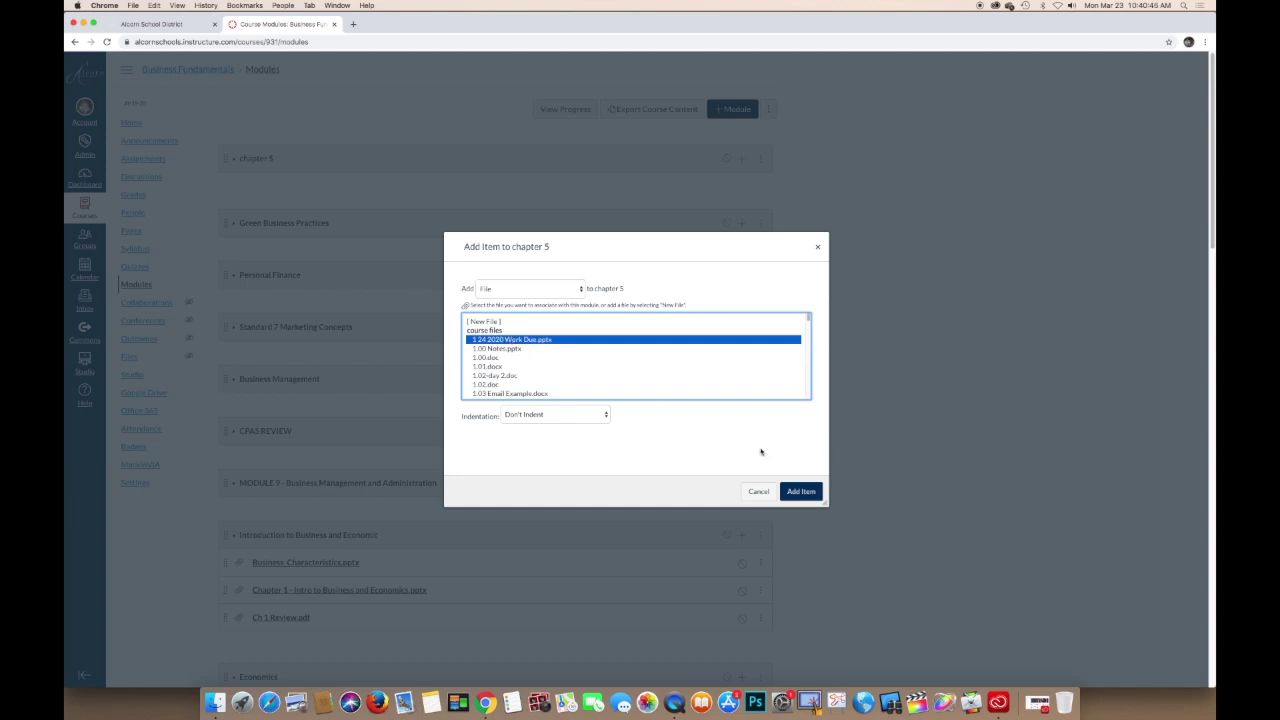
{"action": "left_click", "coordinate": [799, 492]}
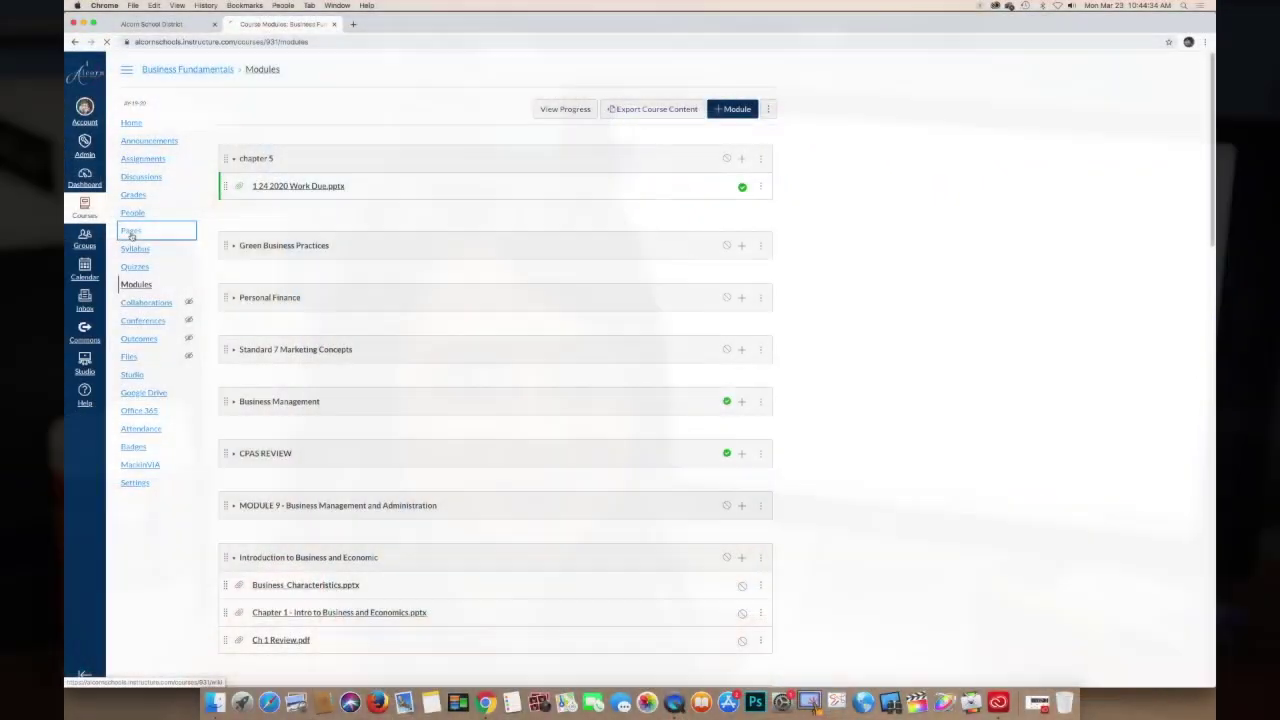
Look through the list of all course pages and view the Business Plan Phase 1 page
{"action": "left_click", "coordinate": [131, 231]}
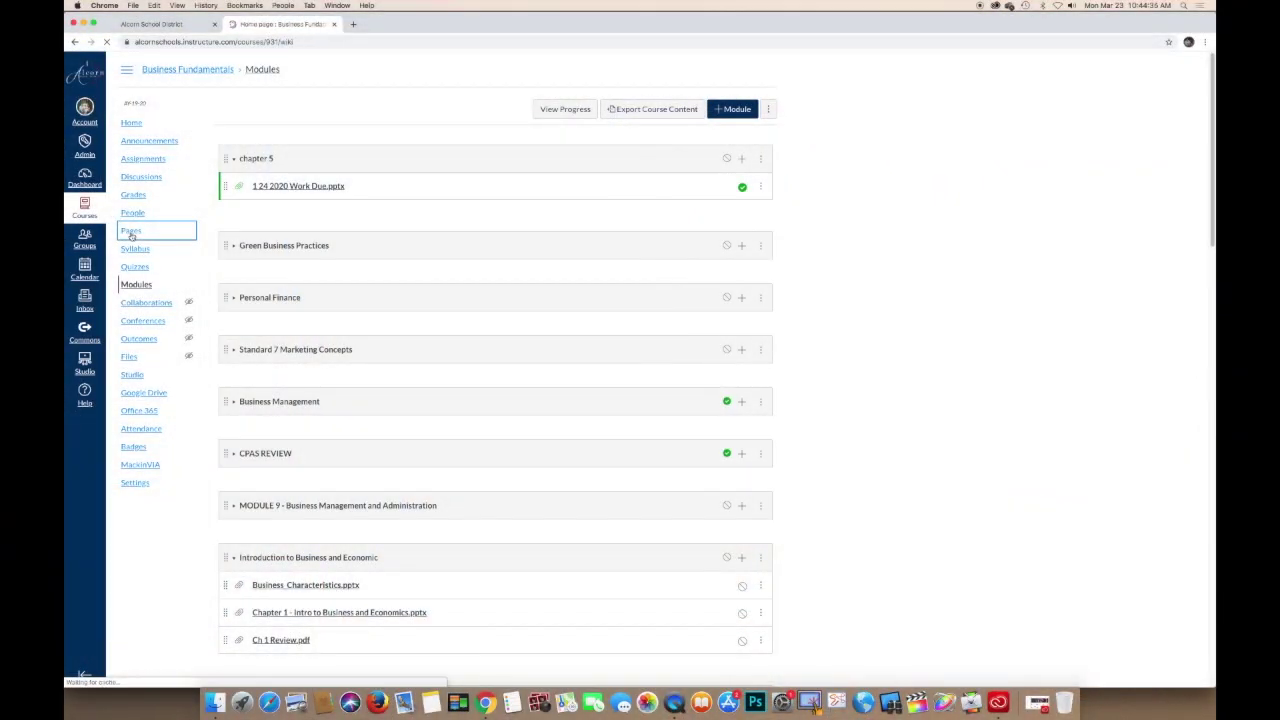
{"action": "left_click", "coordinate": [260, 116]}
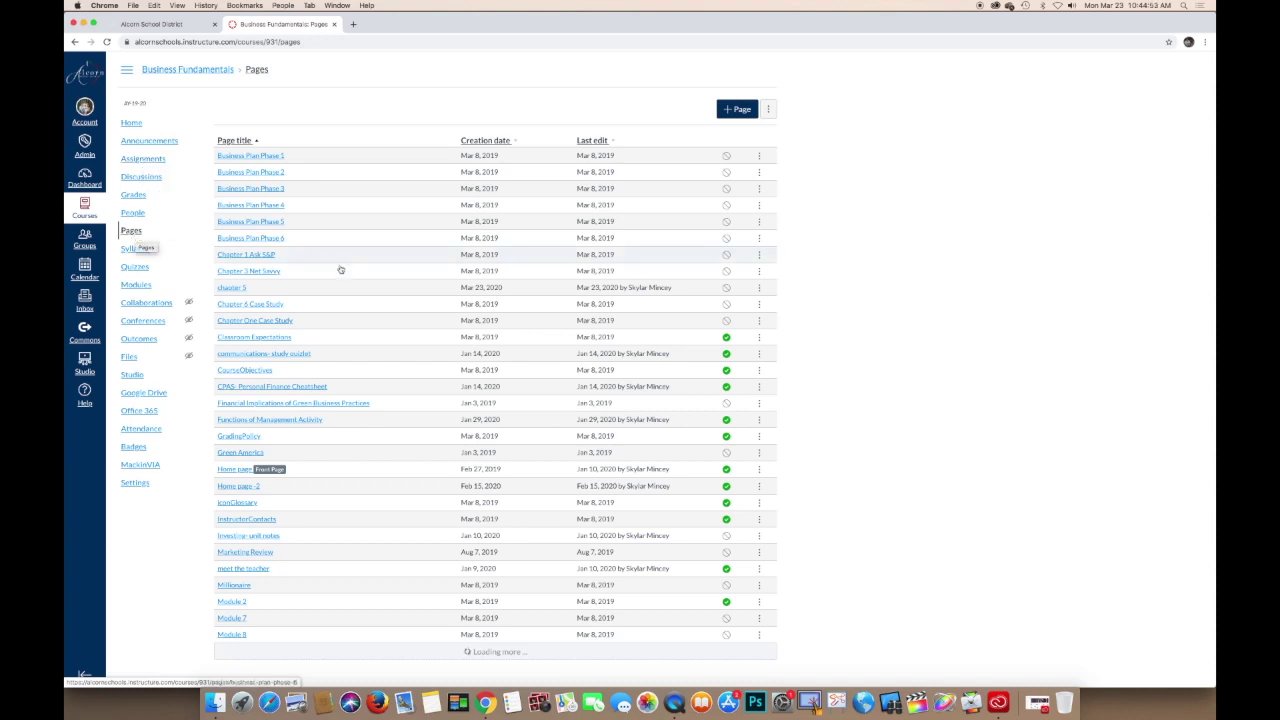
{"action": "left_click", "coordinate": [264, 157]}
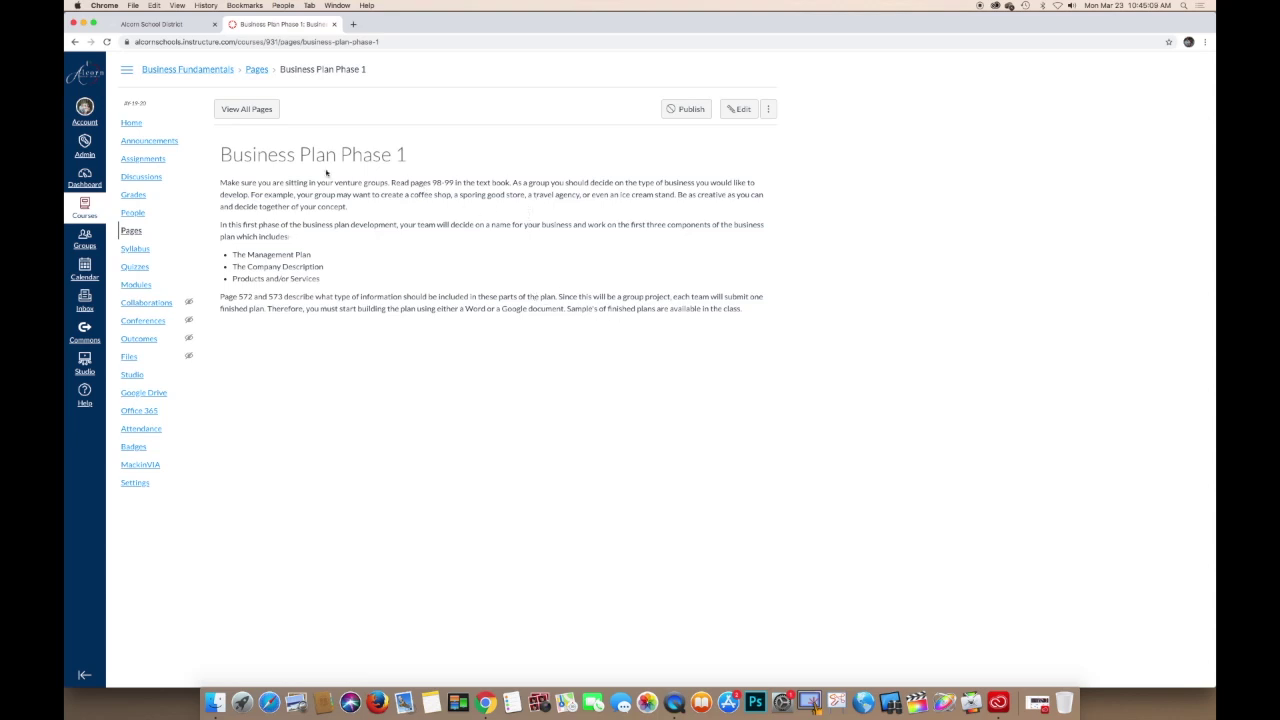
{"action": "left_click", "coordinate": [266, 114]}
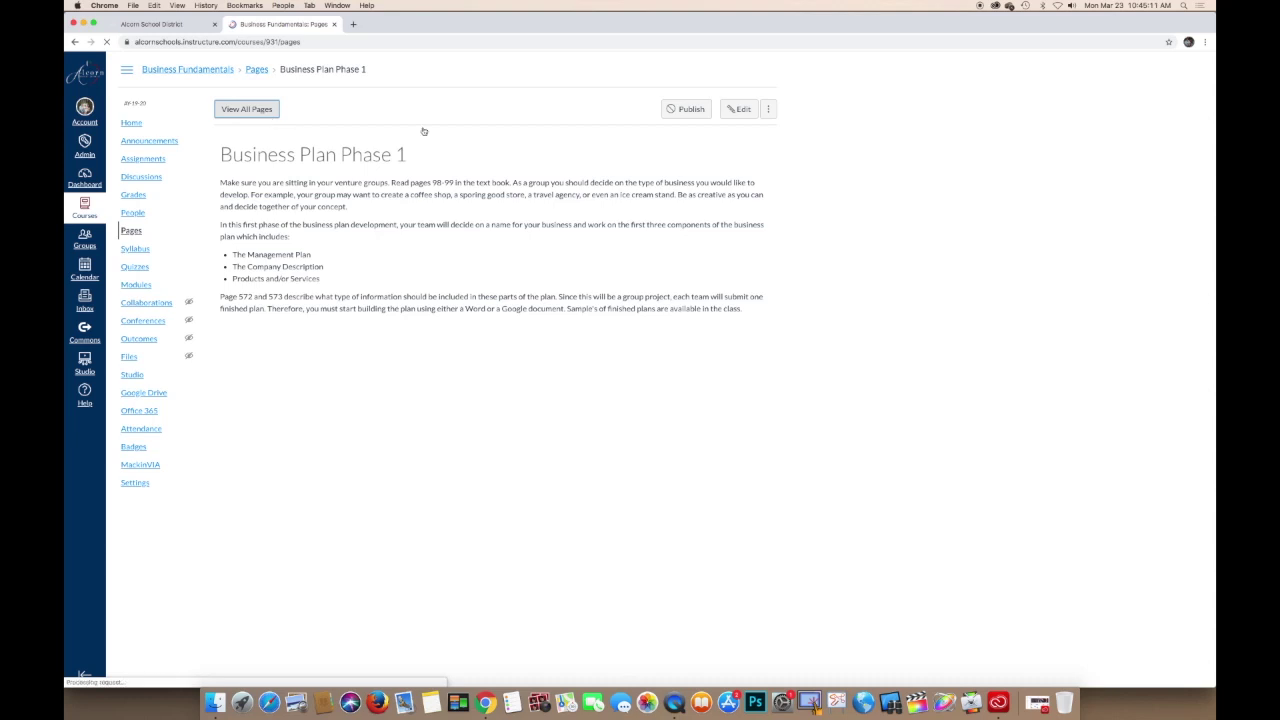
Create a new course page titled "chapter 5" with an empty body and save it unpublished
{"action": "left_click", "coordinate": [735, 112]}
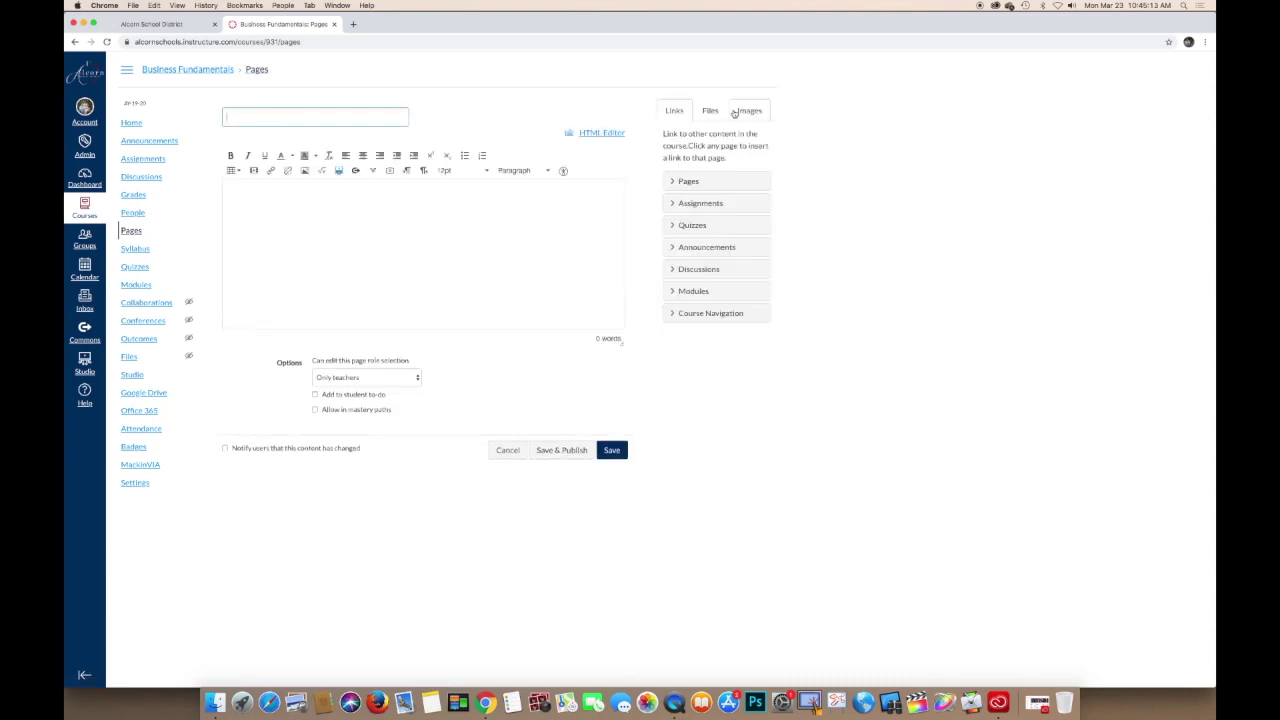
{"action": "type", "text": "cha"}
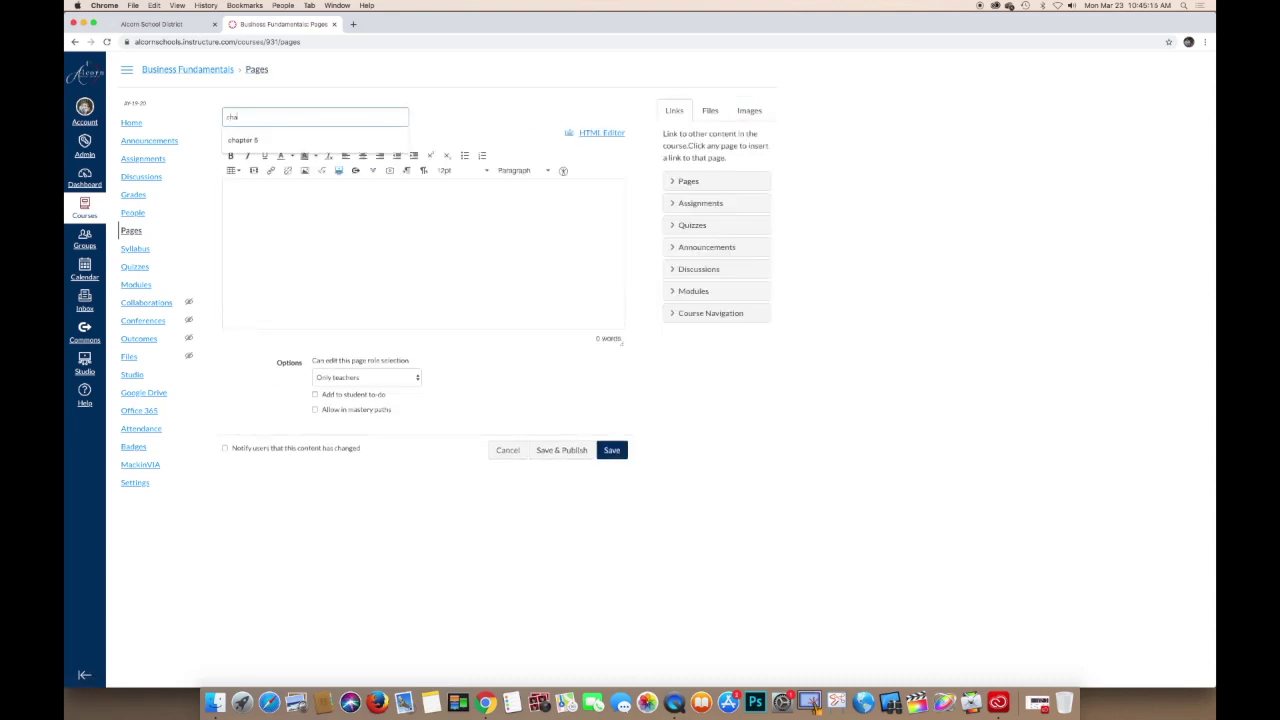
{"action": "type", "text": "pter 5"}
{"action": "left_click", "coordinate": [419, 203]}
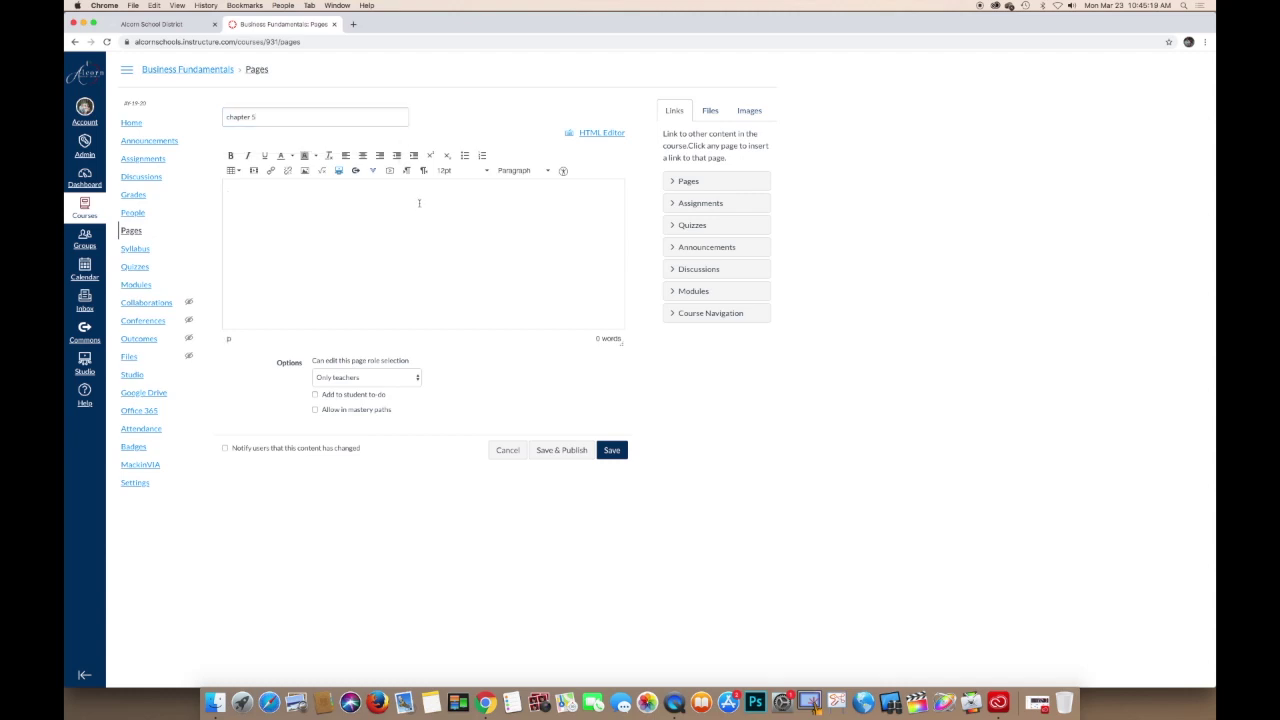
{"action": "left_click", "coordinate": [619, 455]}
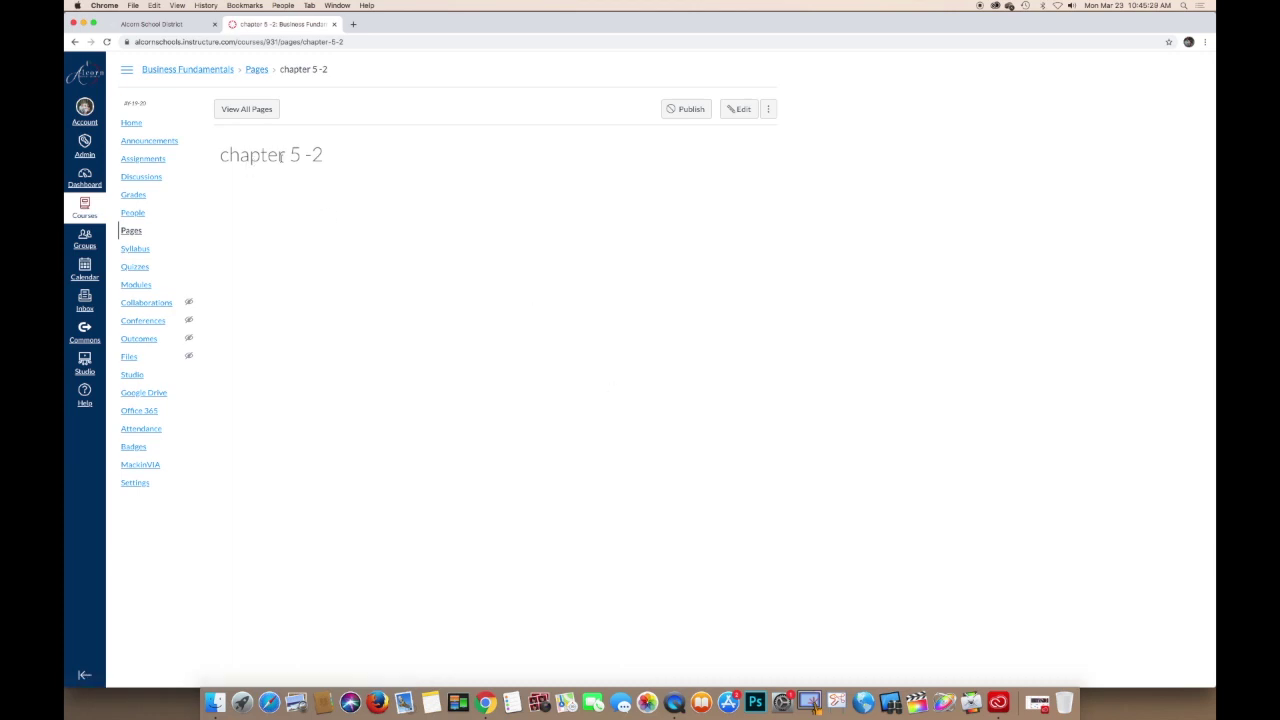
Add the existing page "chapter 5 -2" to the chapter 5 module without indentation
{"action": "left_click", "coordinate": [138, 285]}
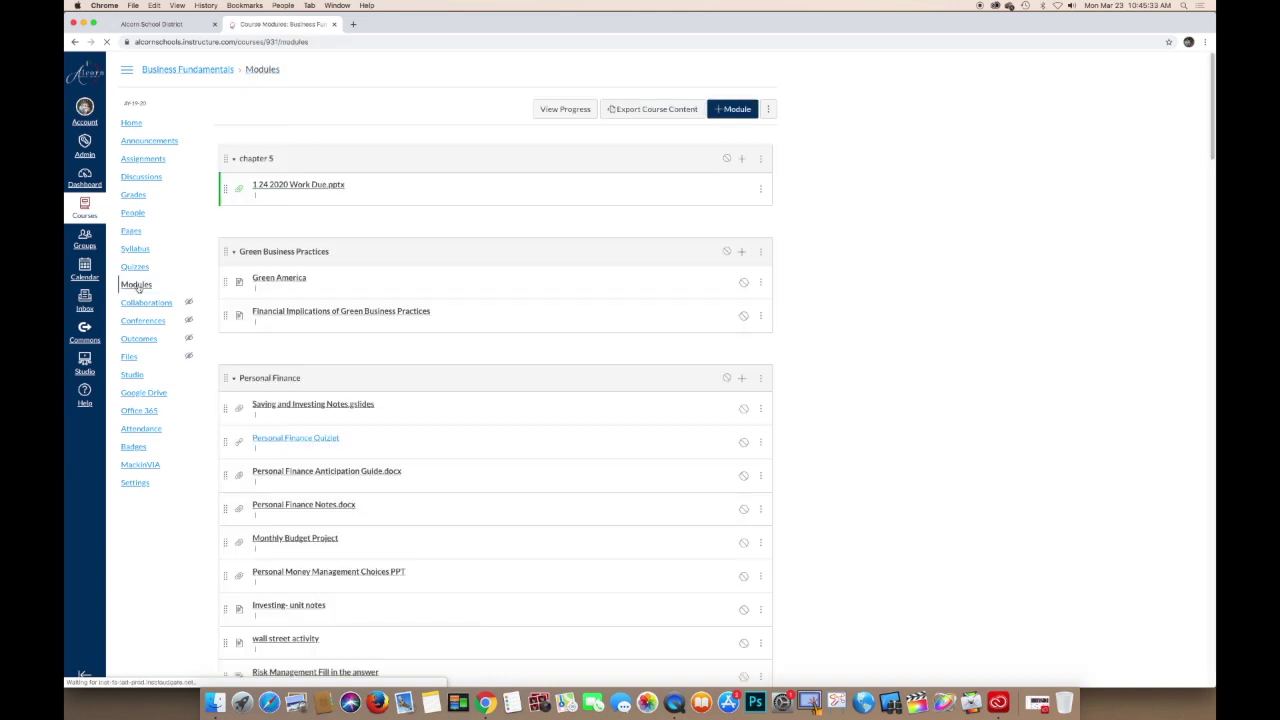
{"action": "left_click", "coordinate": [742, 160]}
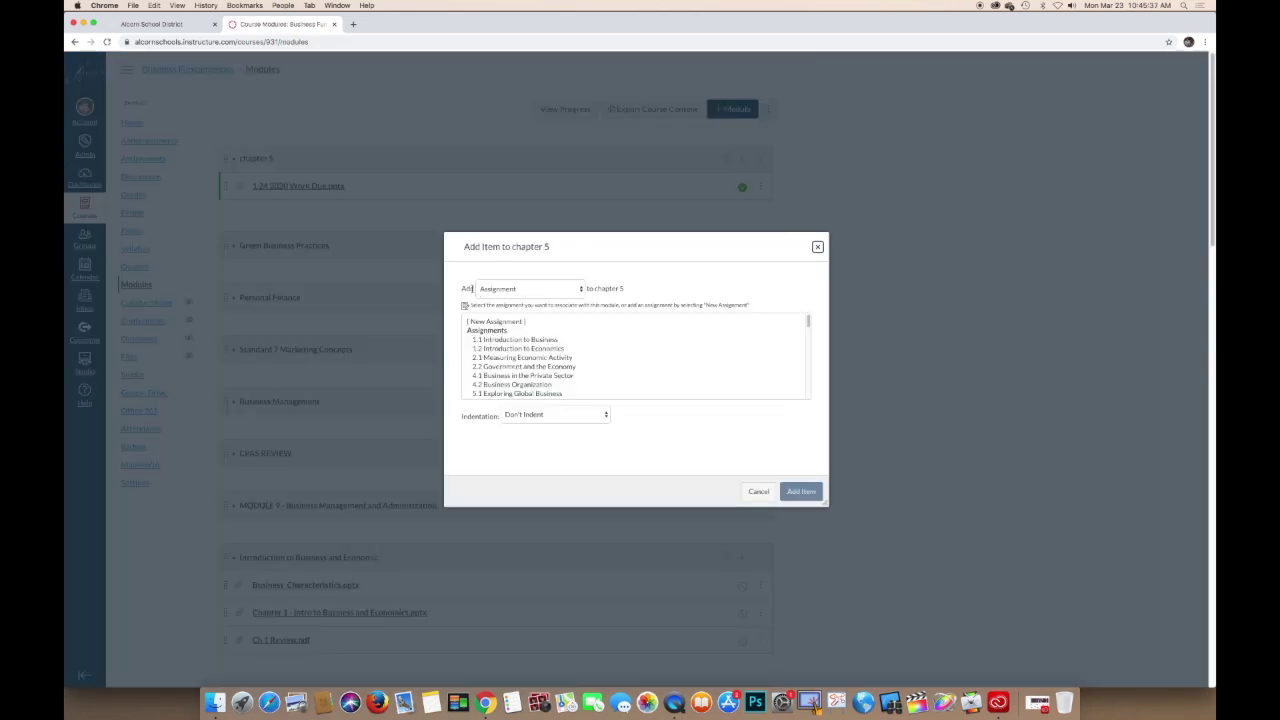
{"action": "left_click", "coordinate": [517, 292]}
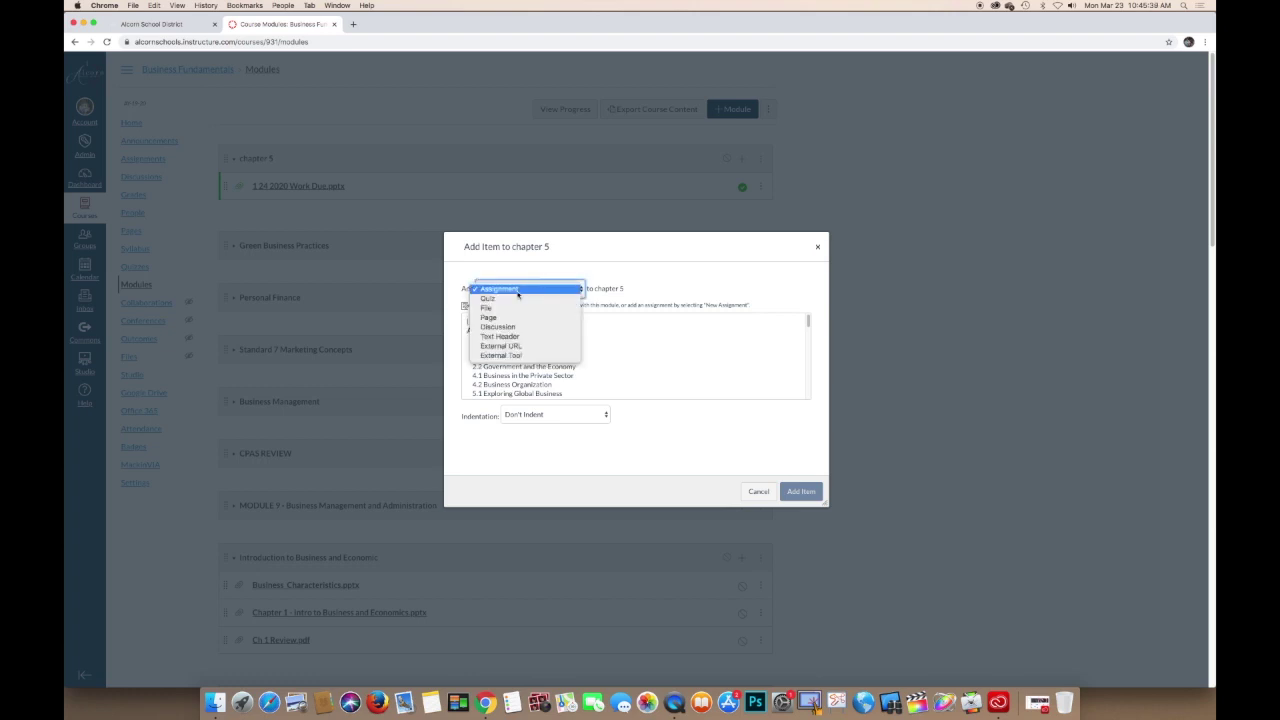
{"action": "left_click", "coordinate": [509, 318]}
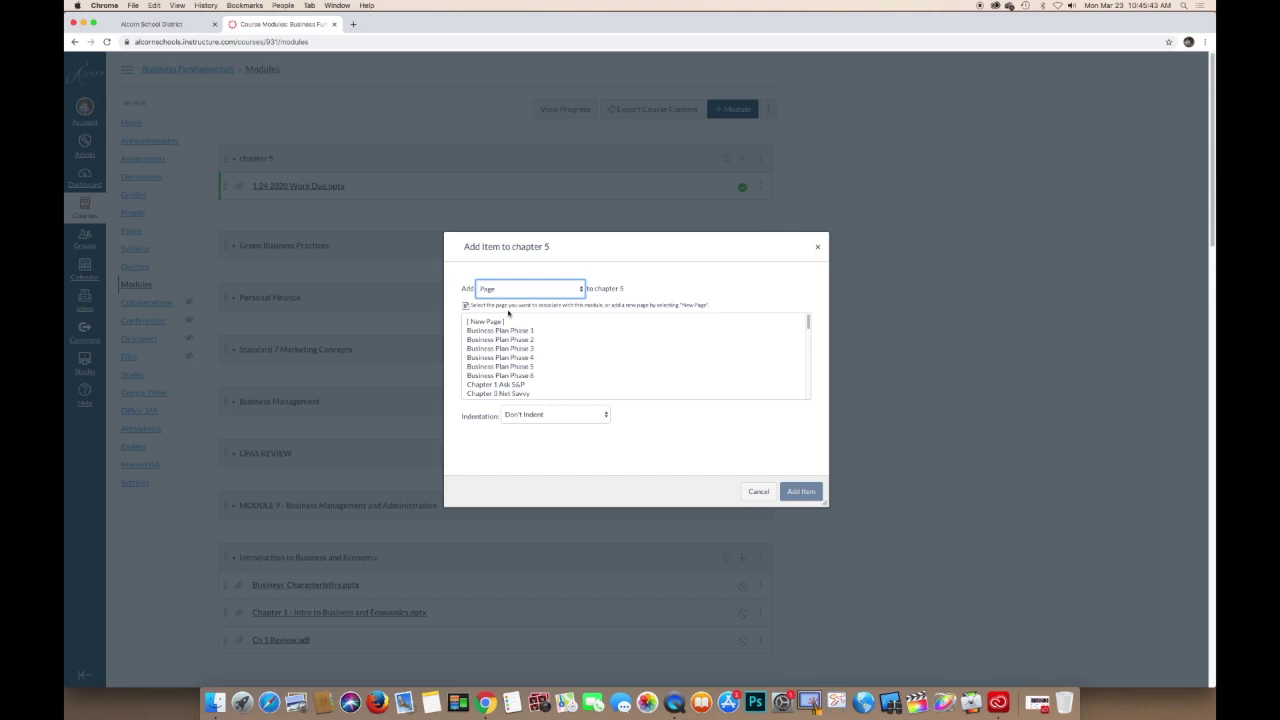
{"action": "left_click", "coordinate": [810, 322]}
{"action": "mouse_move", "coordinate": [810, 322]}
{"action": "left_mouse_down"}
{"action": "mouse_move", "coordinate": [810, 362]}
{"action": "mouse_move", "coordinate": [808, 339]}
{"action": "left_mouse_up"}
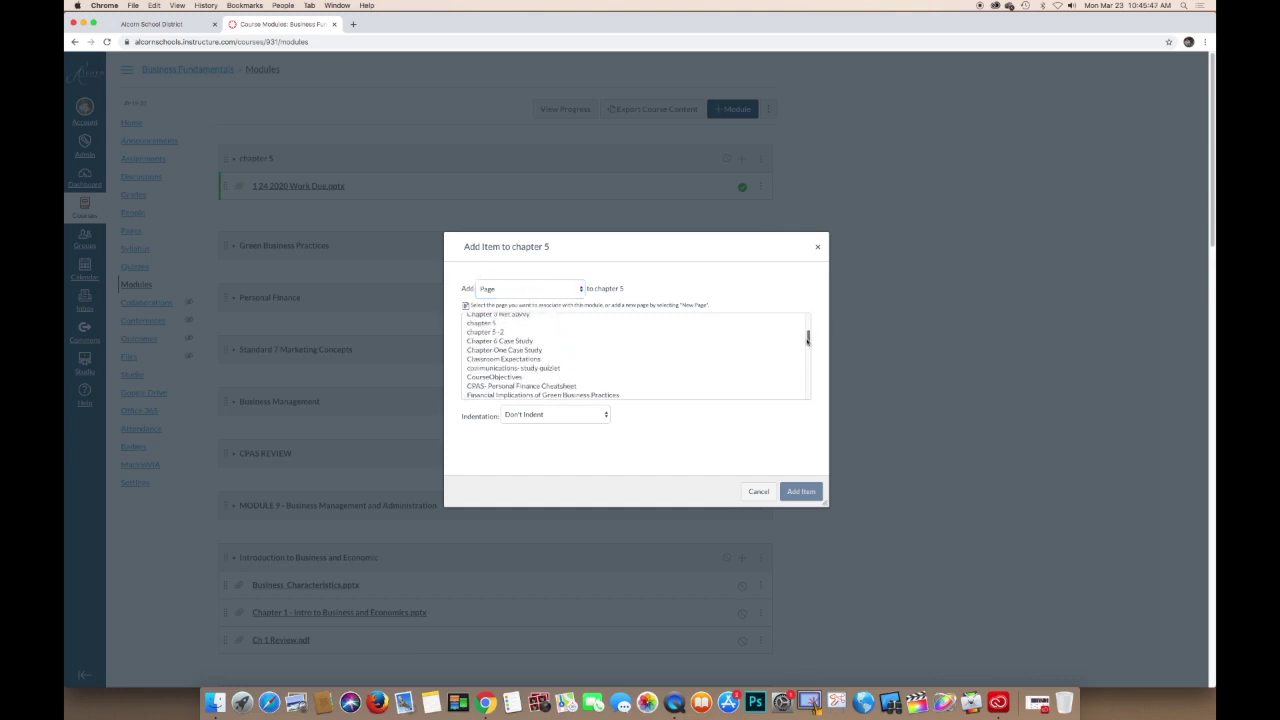
{"action": "left_click", "coordinate": [500, 333]}
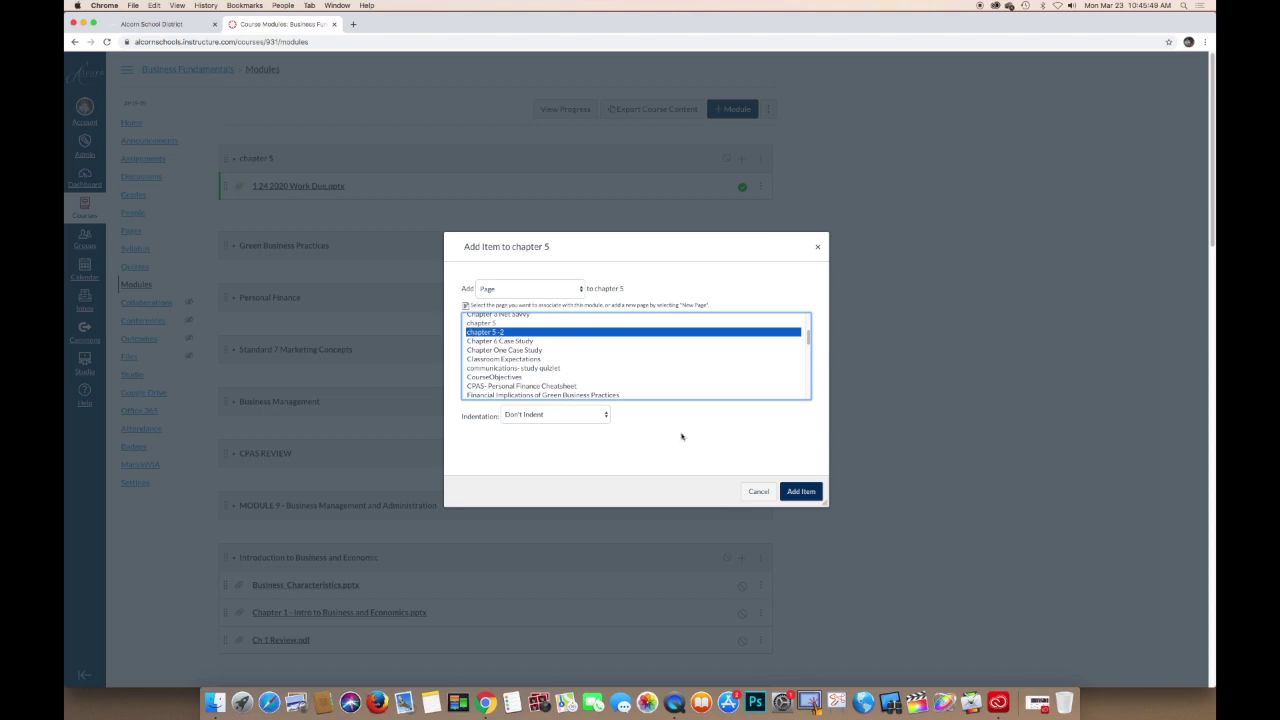
{"action": "left_click", "coordinate": [797, 494]}
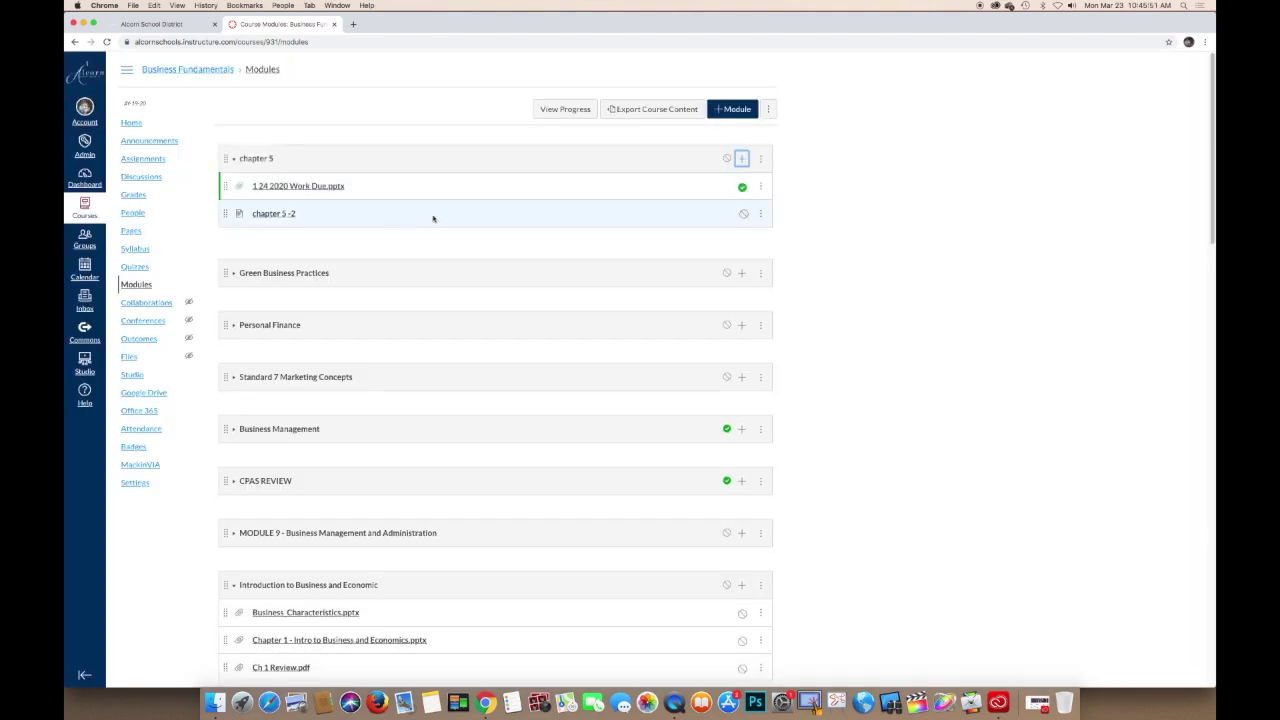
Unpublish the file "1 24 2020 Work Due.pptx" in the chapter 5 module, and publish the whole module
{"action": "left_click", "coordinate": [742, 188]}
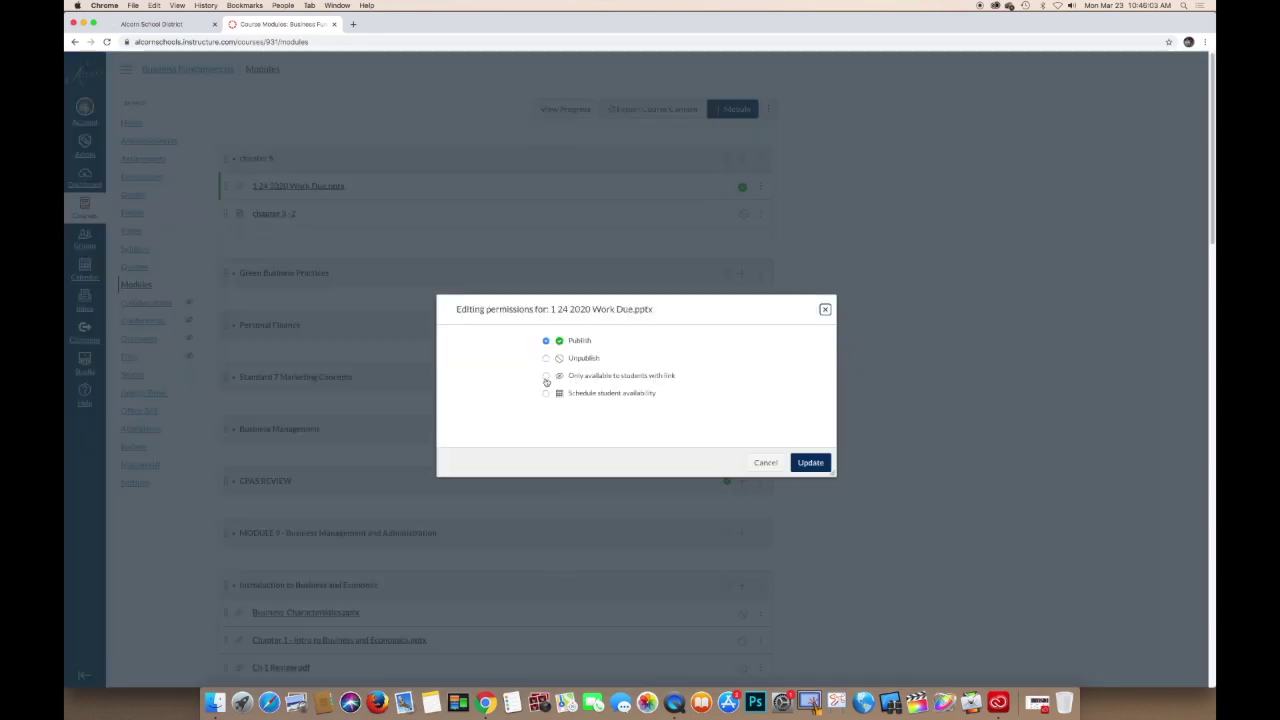
{"action": "left_click", "coordinate": [546, 358]}
{"action": "left_click", "coordinate": [811, 463]}
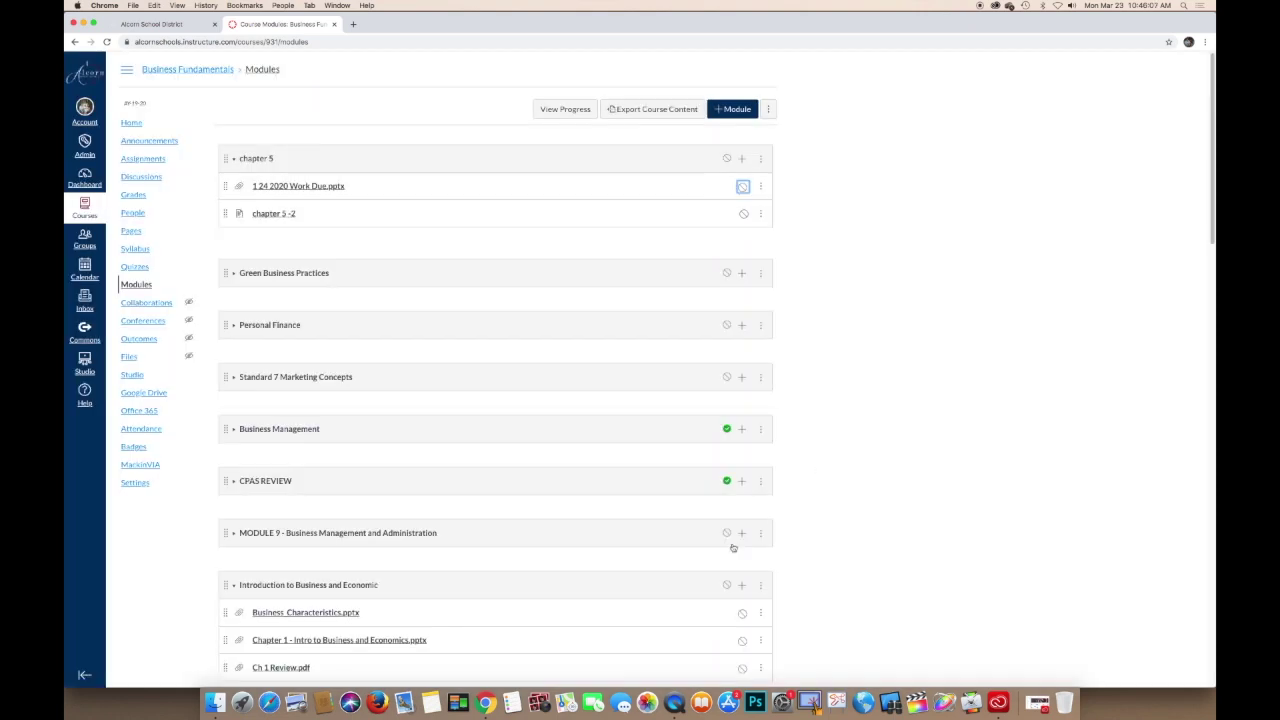
{"action": "left_click", "coordinate": [728, 159]}
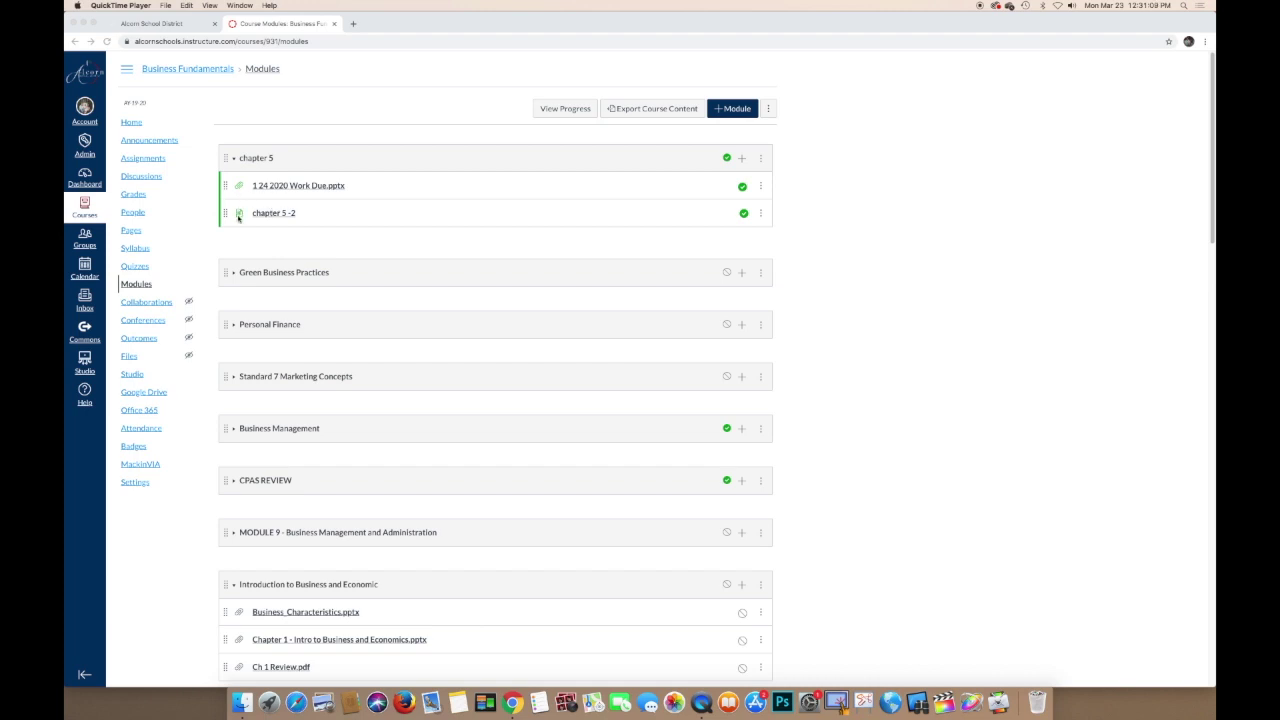
Start a new course assignment named "Chapter 5" and paste the ten copied chapter questions into its description
{"action": "left_click", "coordinate": [154, 165]}
{"action": "left_click", "coordinate": [145, 160]}
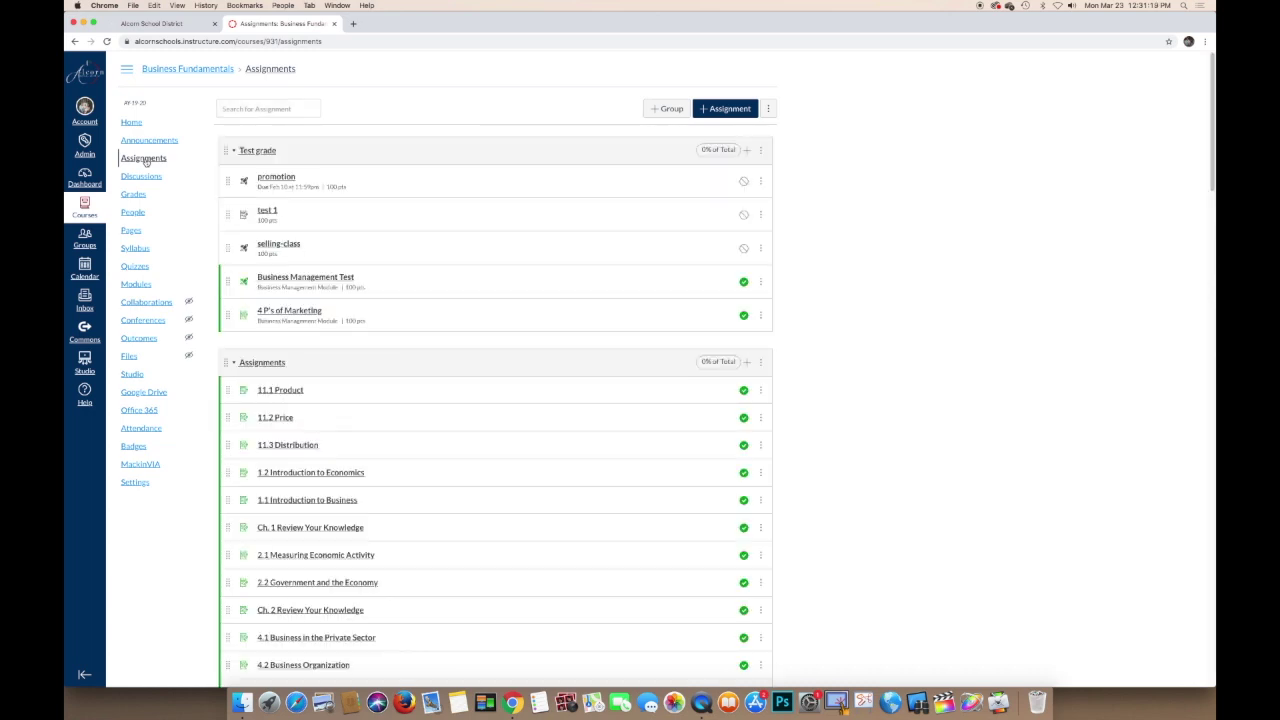
{"action": "left_click", "coordinate": [712, 108]}
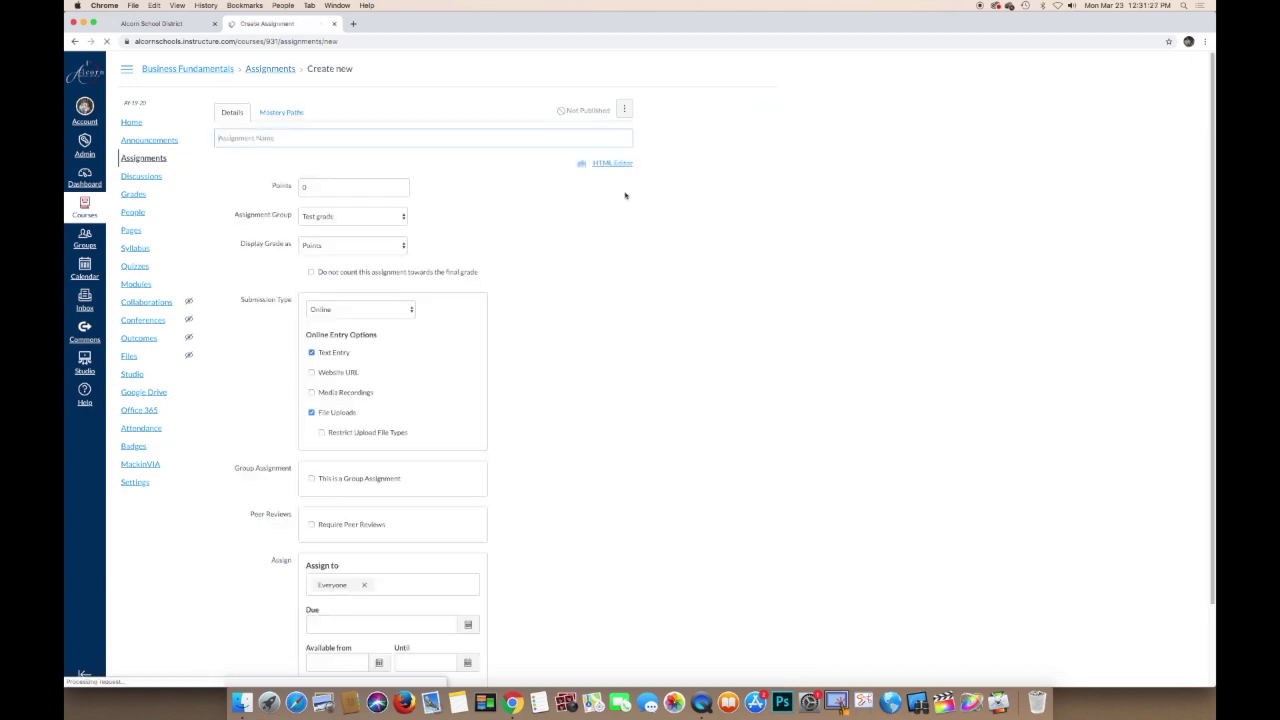
{"action": "left_click", "coordinate": [311, 137]}
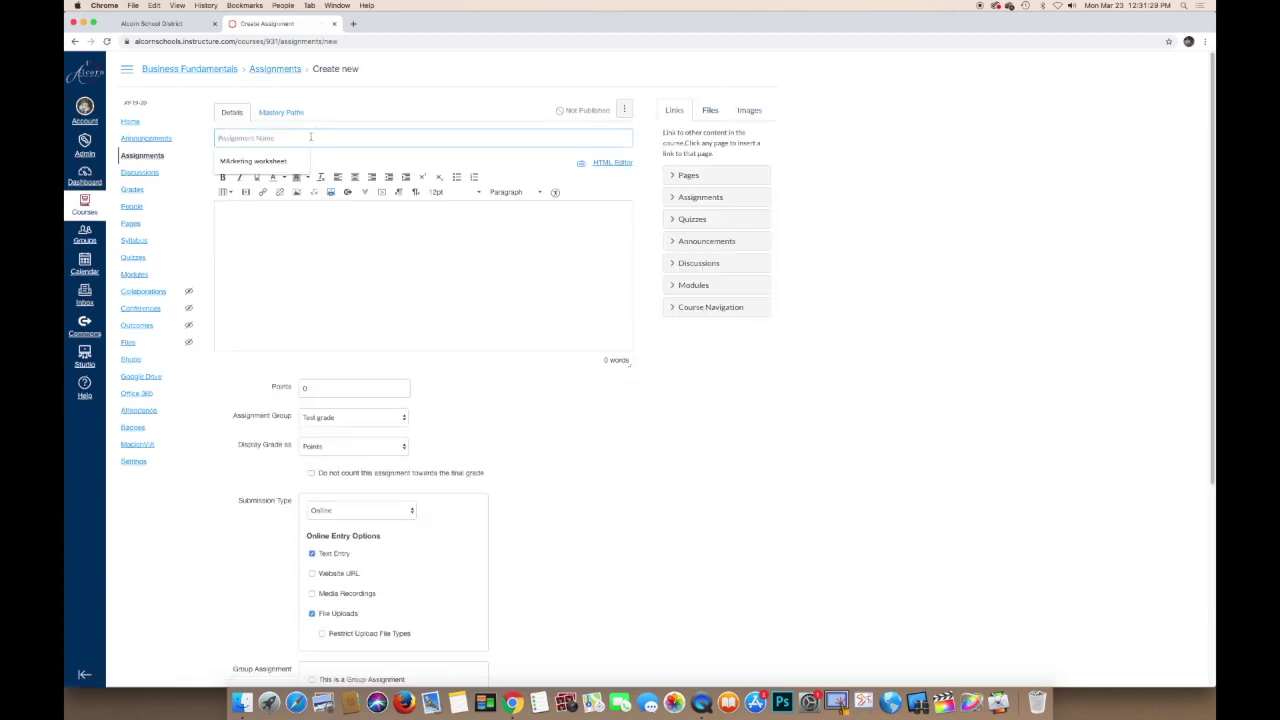
{"action": "type", "text": "Chi"}
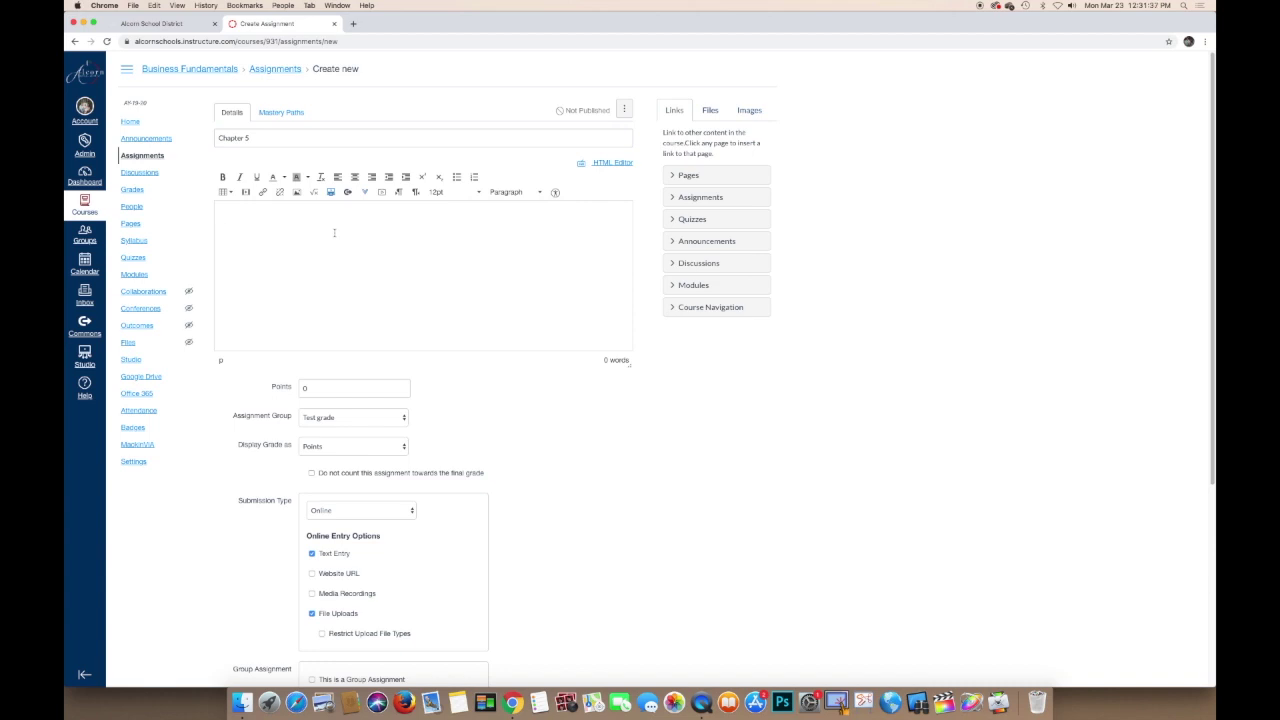
{"action": "key", "text": "super+v"}
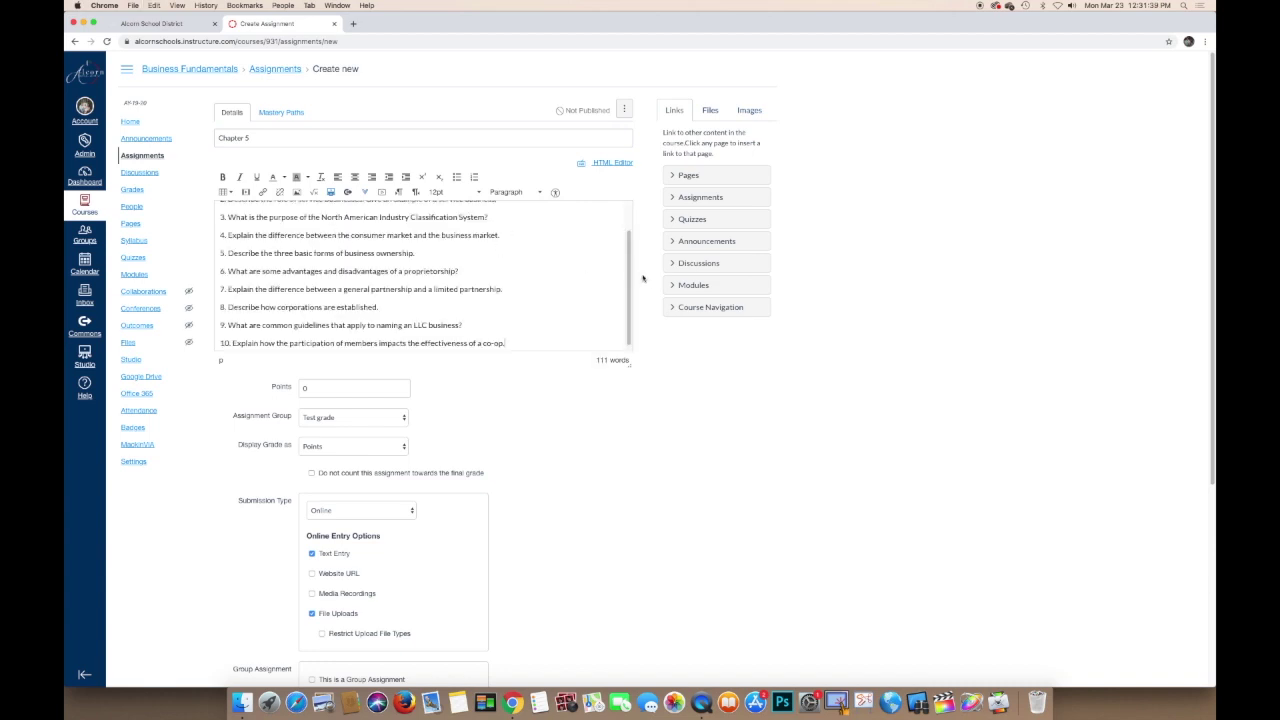
{"action": "scroll", "coordinate": [629, 275], "scroll_direction": "up", "scroll_amount": 3}
{"action": "scroll", "coordinate": [622, 296], "scroll_direction": "down", "scroll_amount": 3}
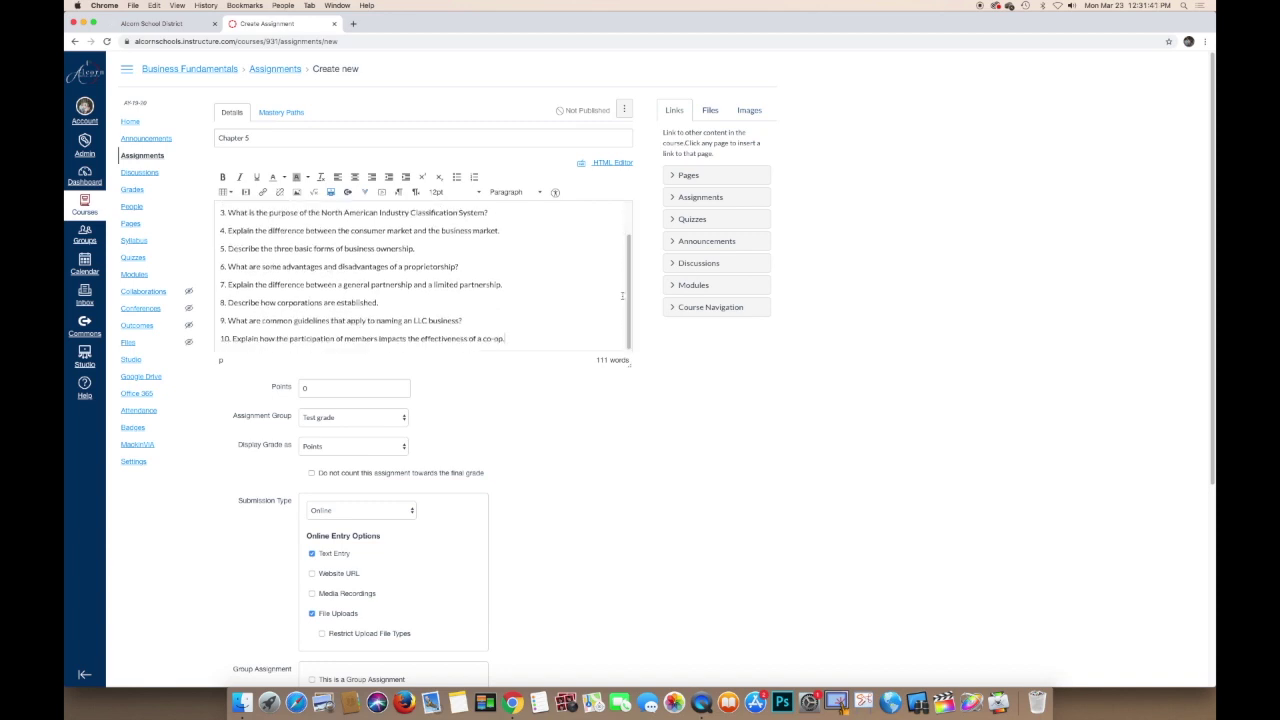
Put the new assignment in the Daily Grades group and display its grade as Complete/Incomplete
{"action": "left_click_drag", "start_coordinate": [1214, 208], "coordinate": [1214, 296]}
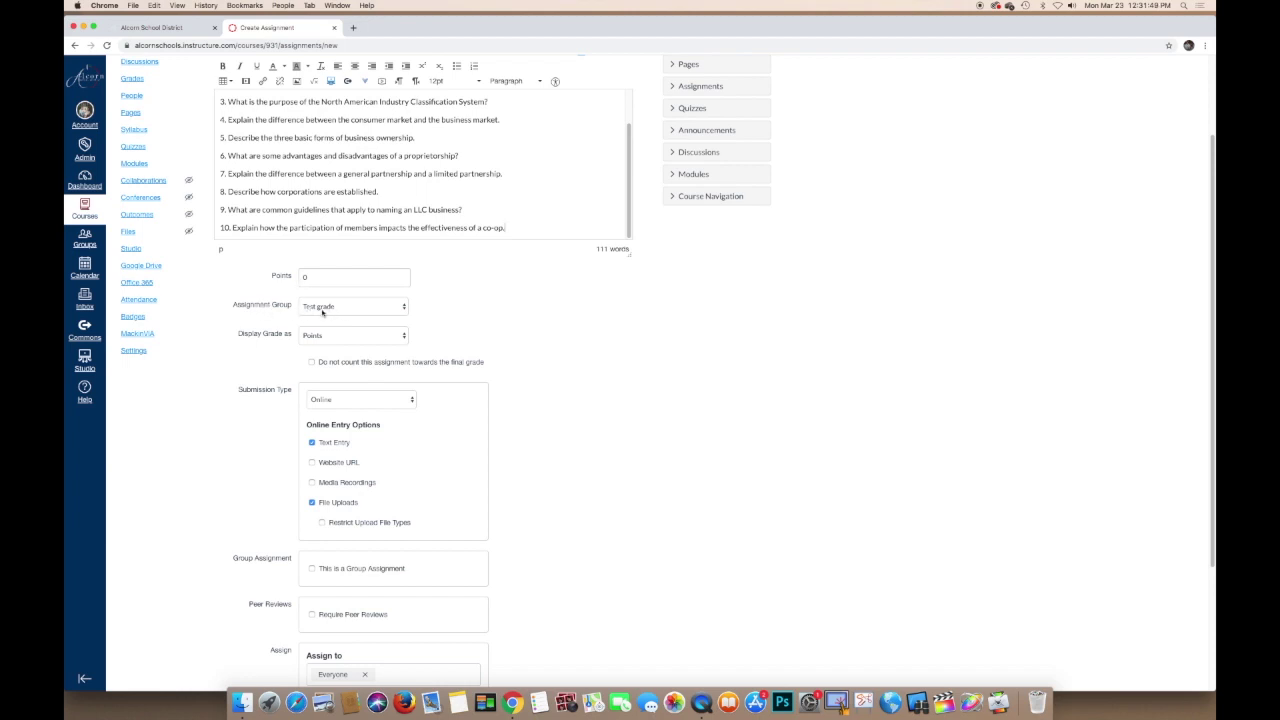
{"action": "left_click", "coordinate": [322, 312]}
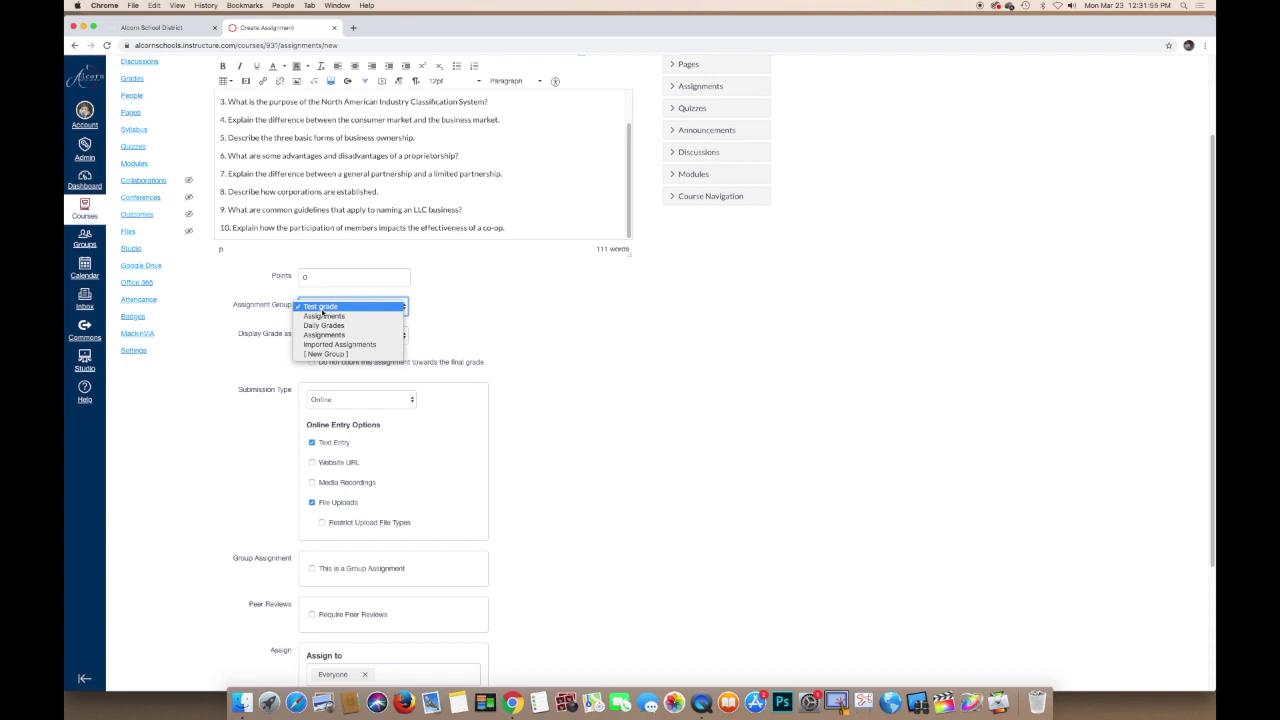
{"action": "left_click", "coordinate": [324, 325]}
{"action": "left_click", "coordinate": [611, 361]}
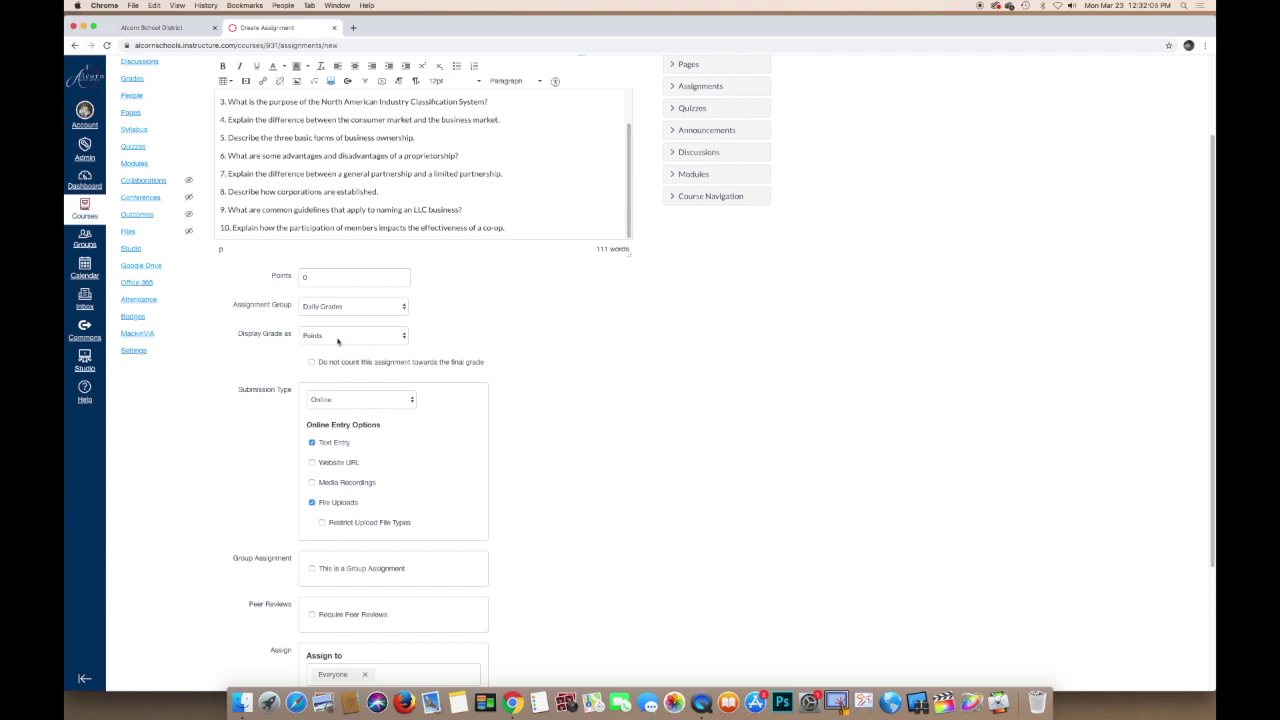
{"action": "left_click", "coordinate": [337, 341]}
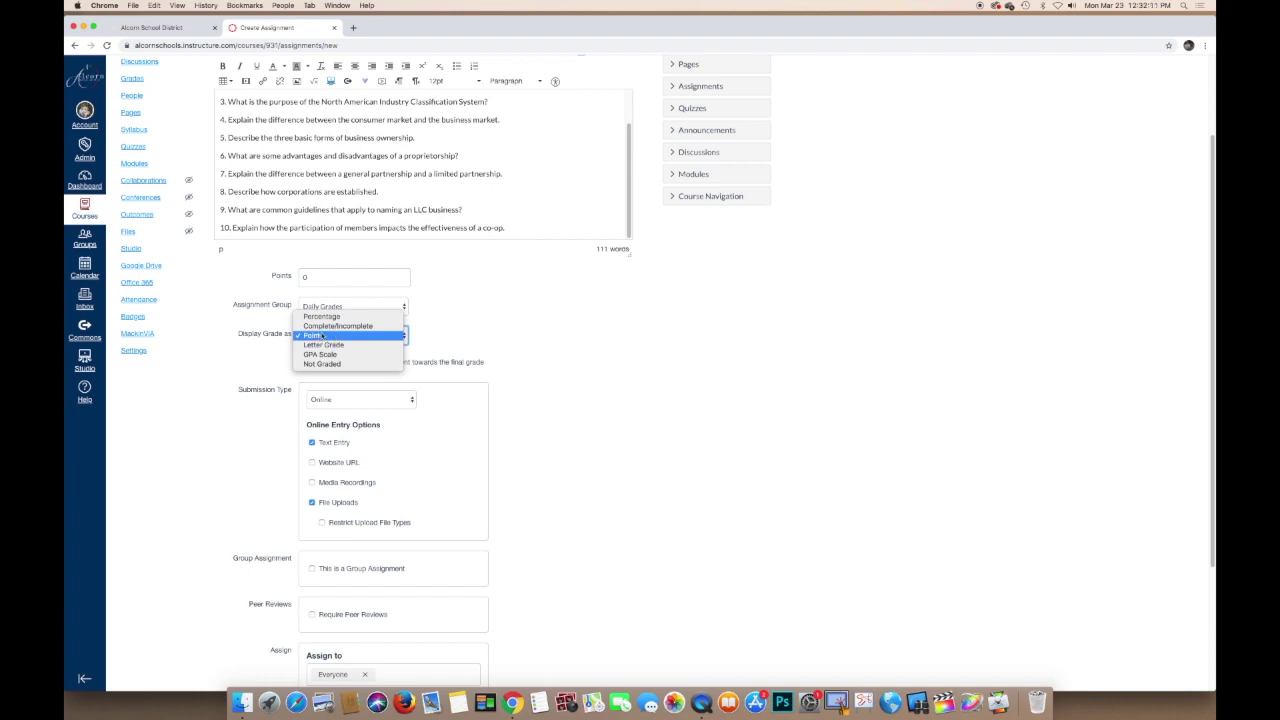
{"action": "left_click", "coordinate": [337, 326]}
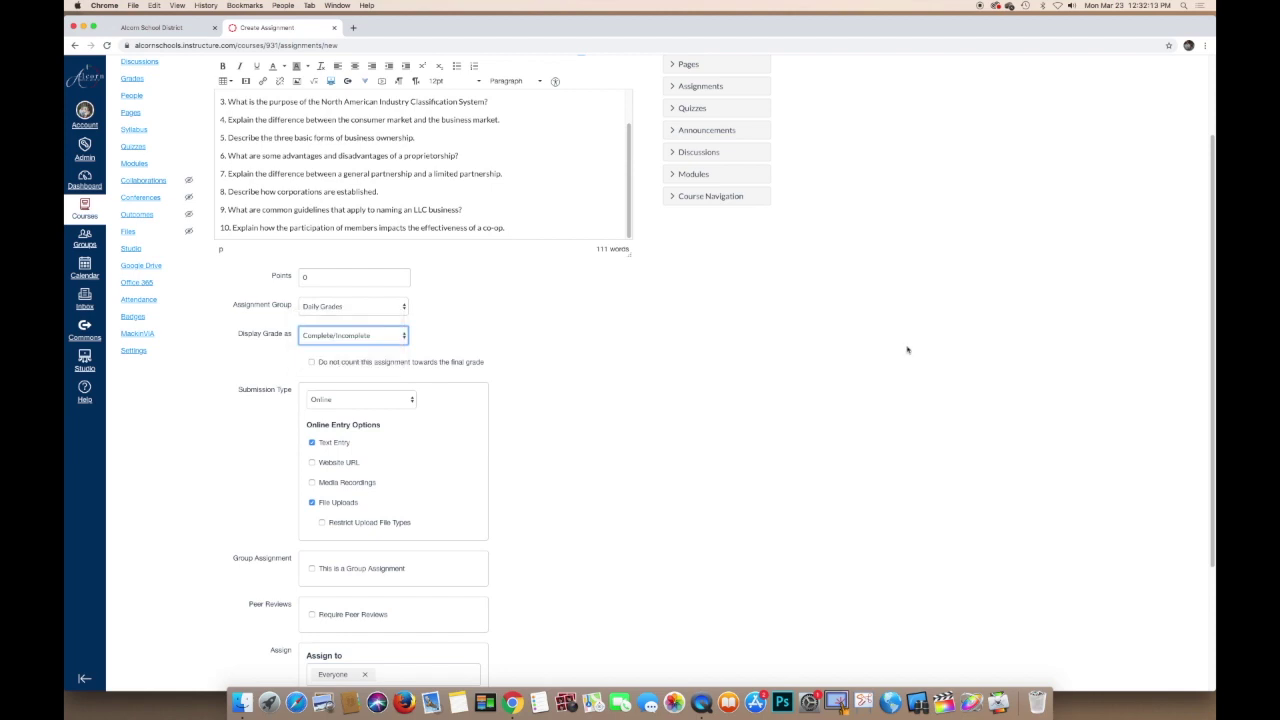
Set the assignment's due date to Mar 26 11:59pm for everyone and save it without publishing
{"action": "left_click_drag", "start_coordinate": [1212, 293], "coordinate": [1213, 358]}
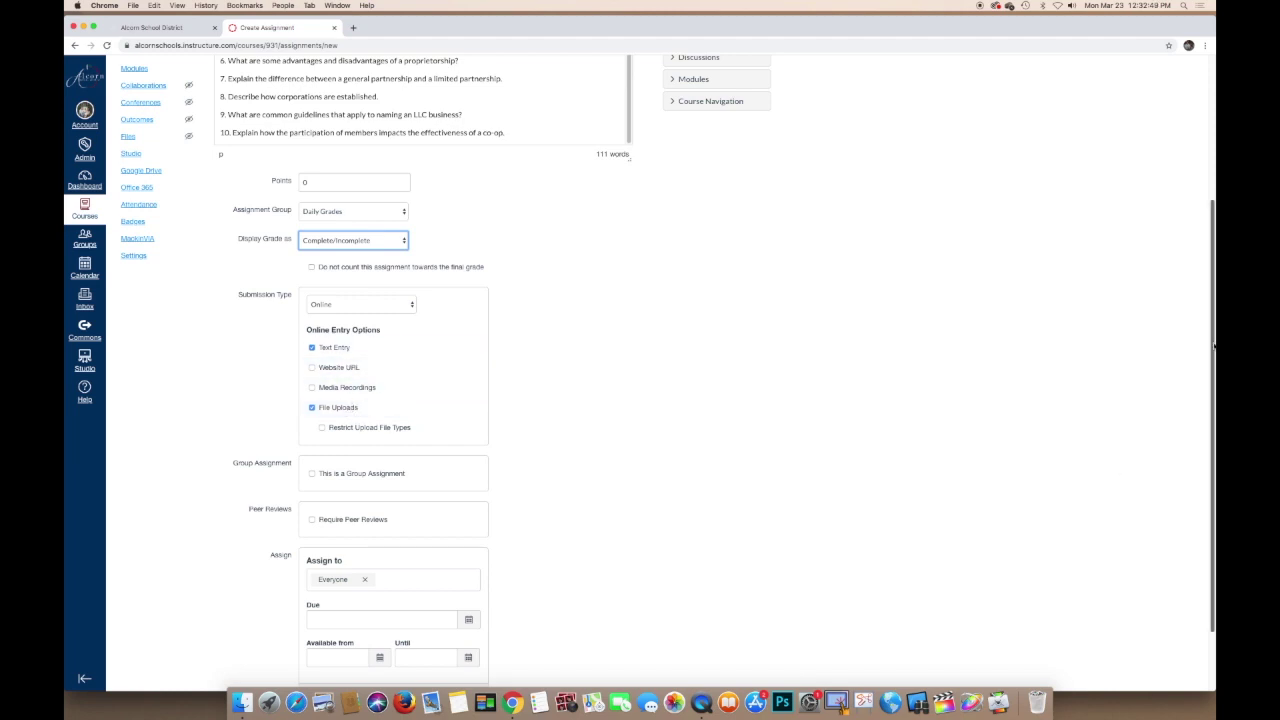
{"action": "scroll", "coordinate": [1213, 345], "scroll_direction": "down", "scroll_amount": 3}
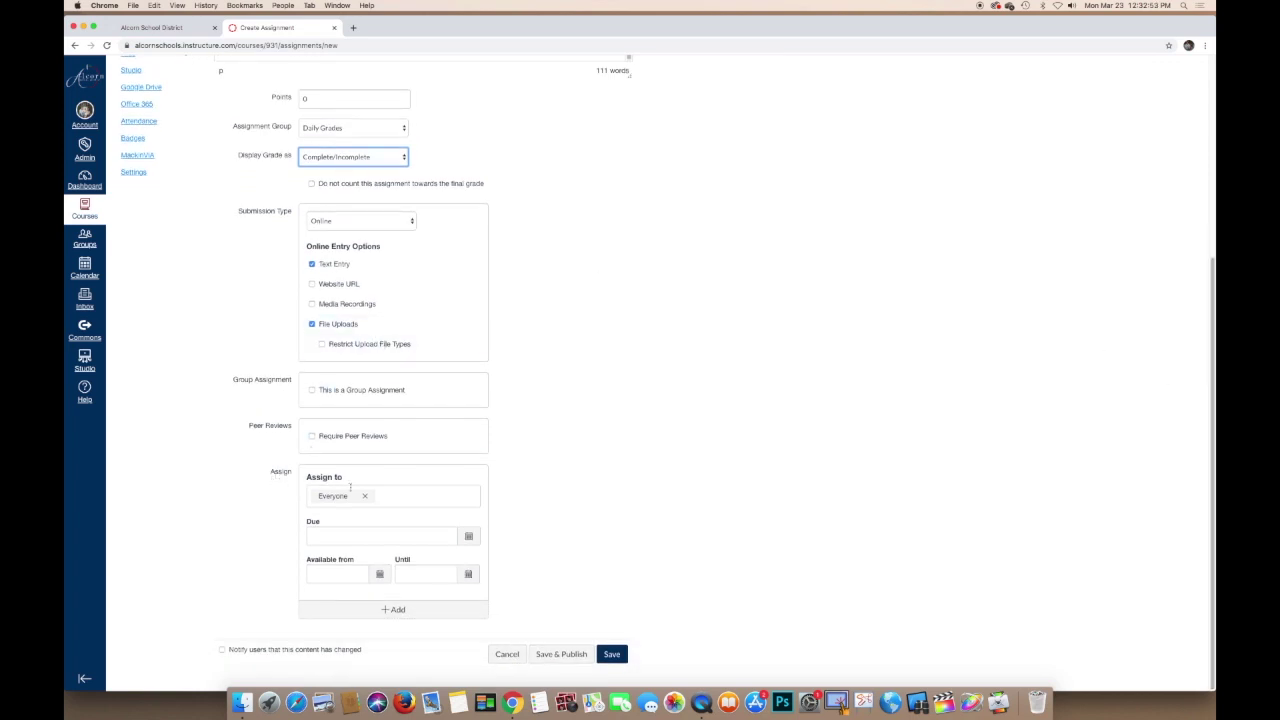
{"action": "left_click", "coordinate": [468, 536]}
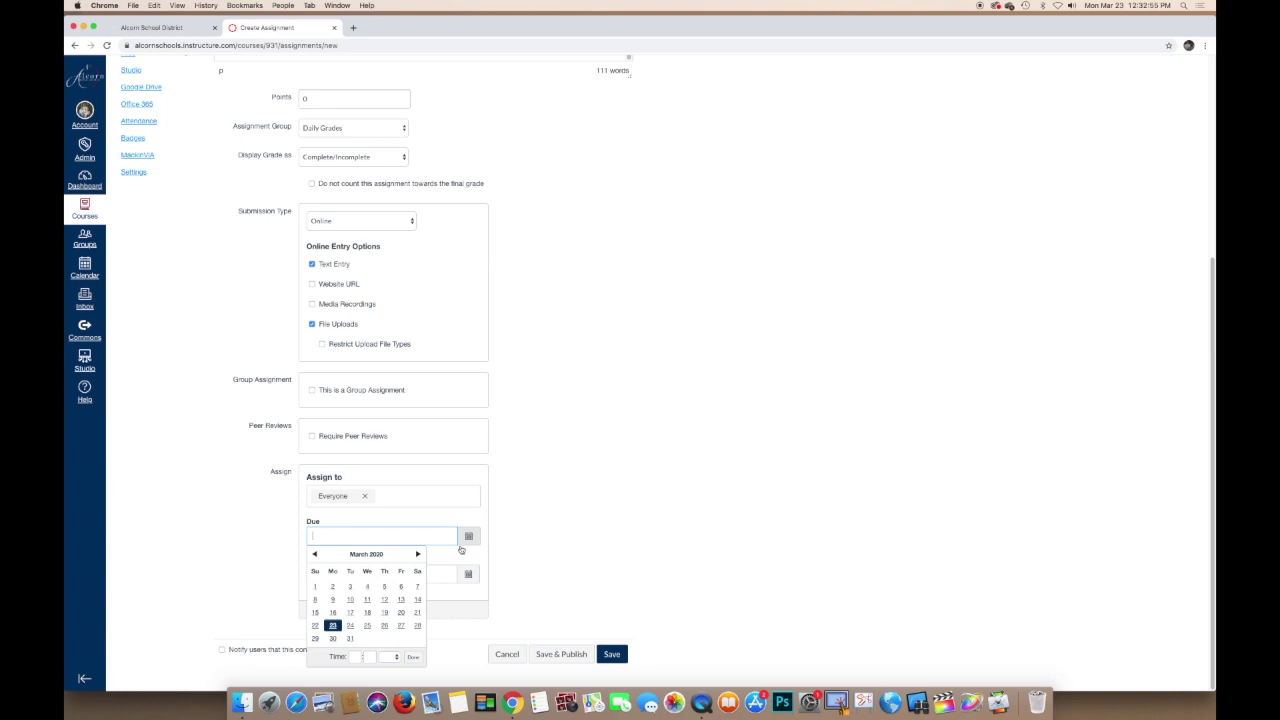
{"action": "left_click", "coordinate": [384, 625]}
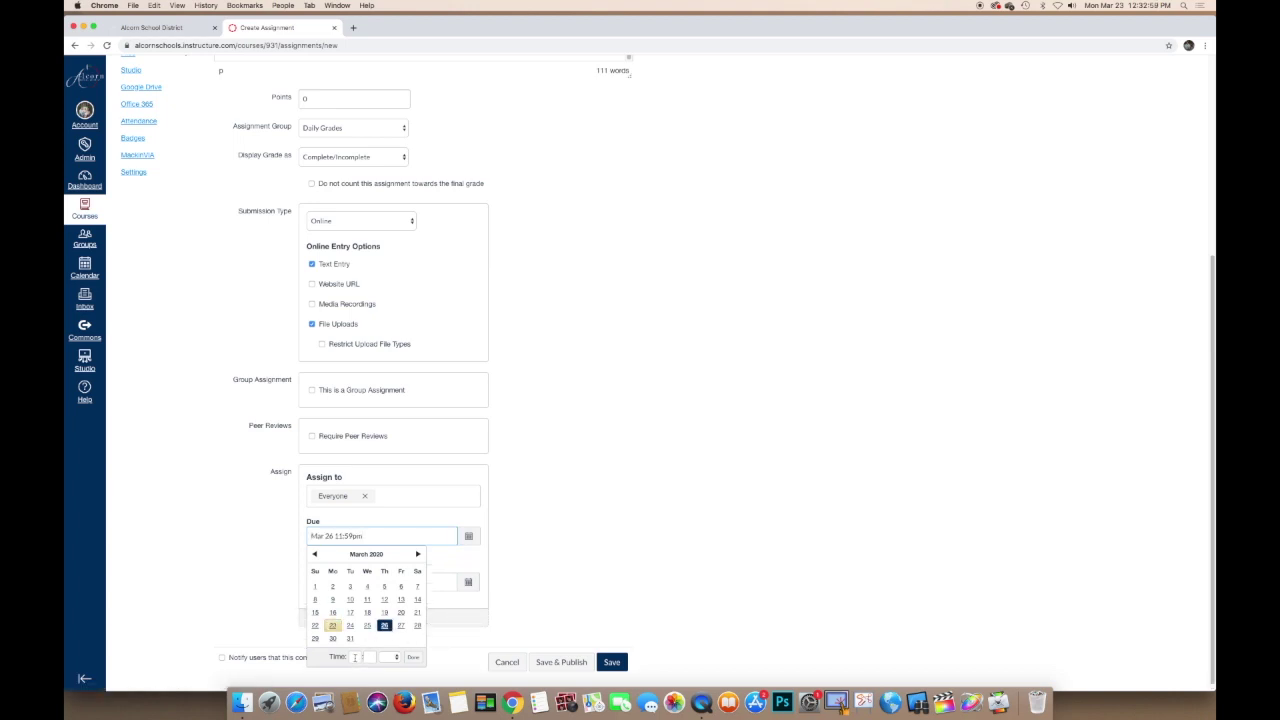
{"action": "left_click", "coordinate": [413, 657]}
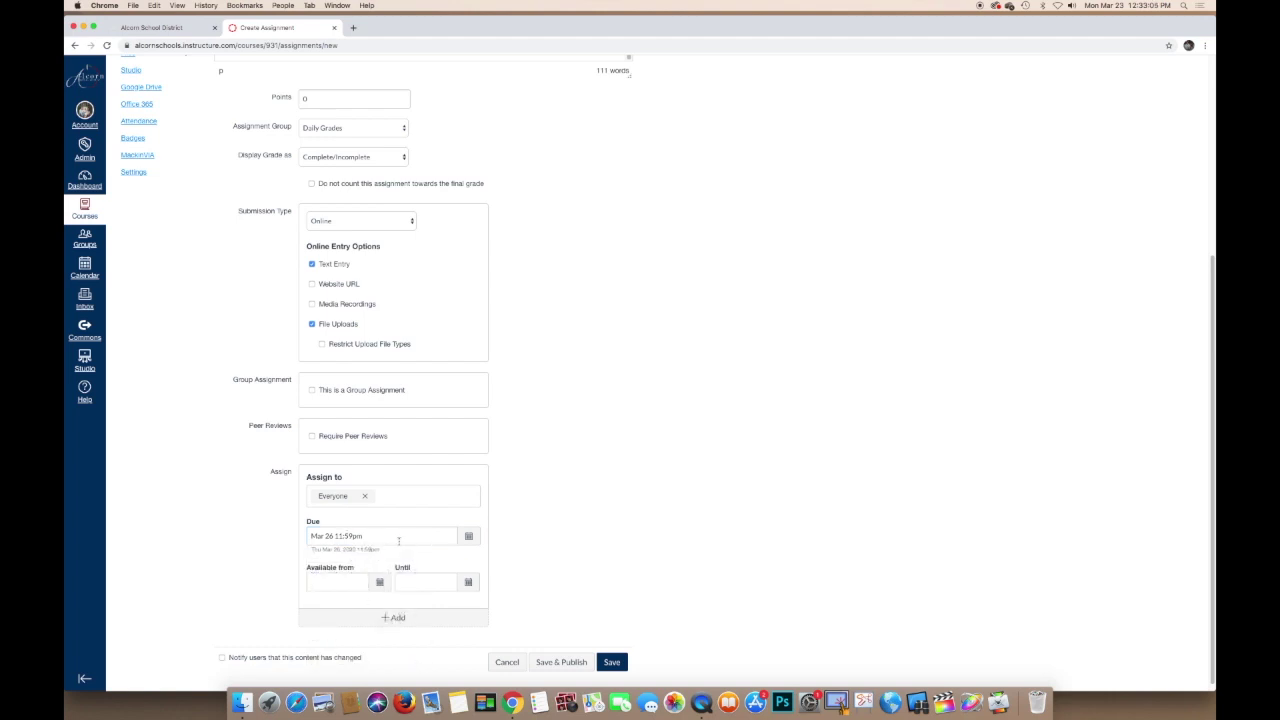
{"action": "left_click", "coordinate": [615, 663]}
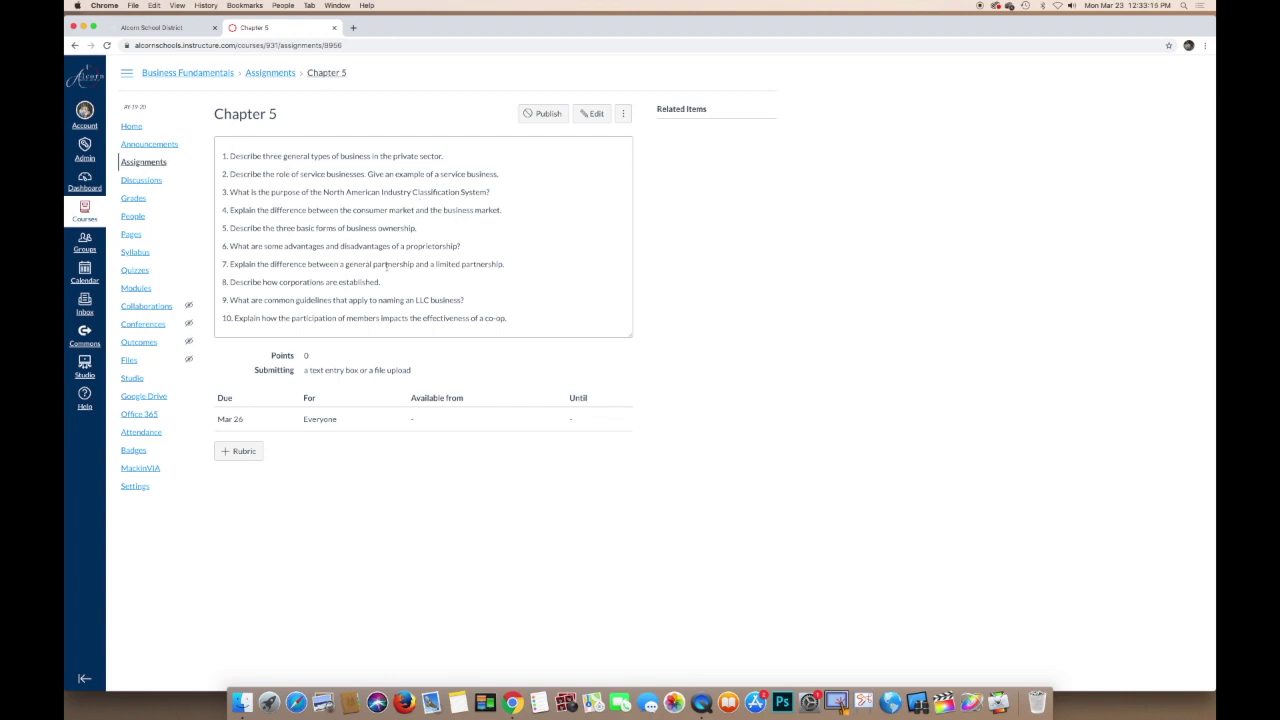
Add the "Chapter 5" assignment from Daily Grades to the chapter 5 module without indentation and publish it
{"action": "left_click", "coordinate": [148, 289]}
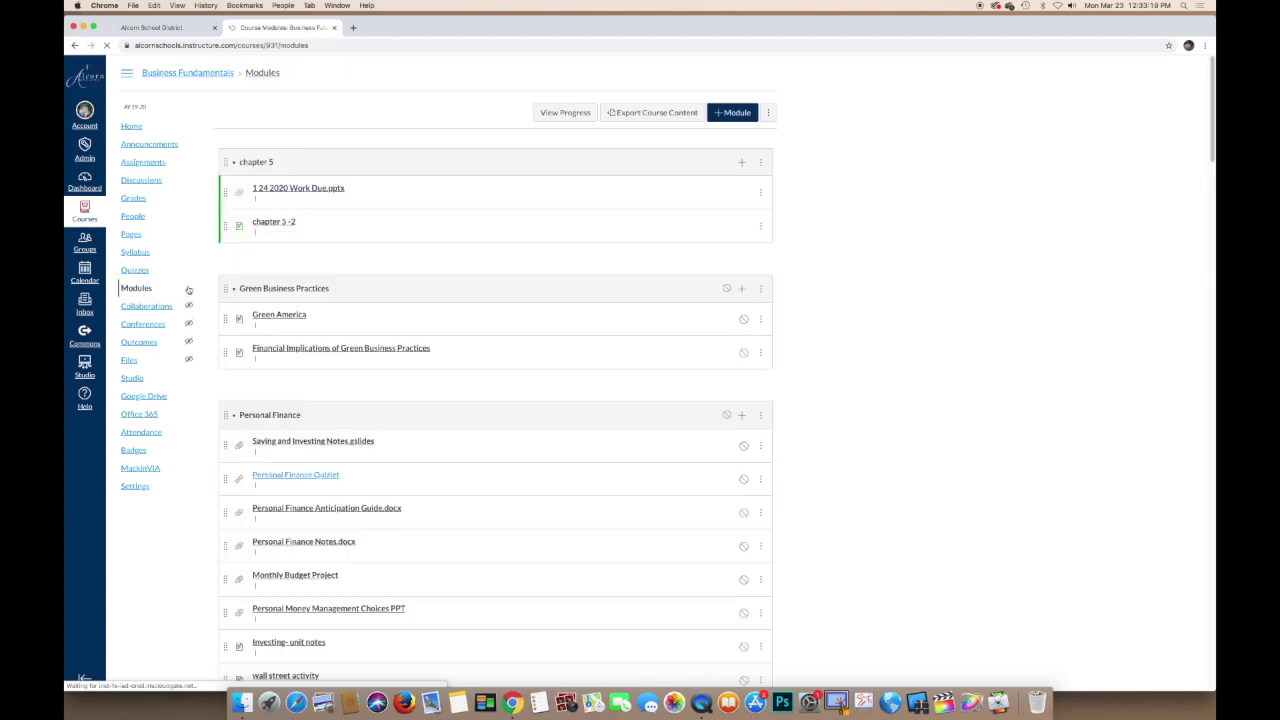
{"action": "left_click", "coordinate": [741, 162]}
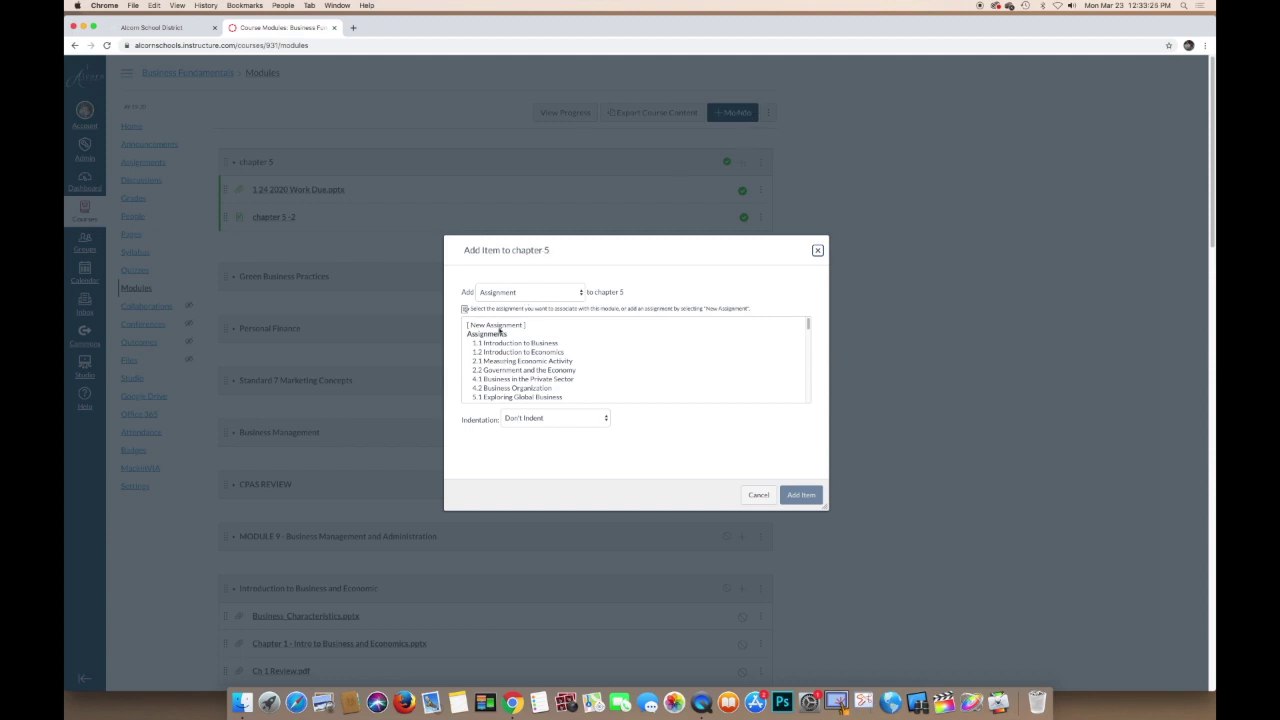
{"action": "left_click_drag", "start_coordinate": [806, 324], "coordinate": [797, 375]}
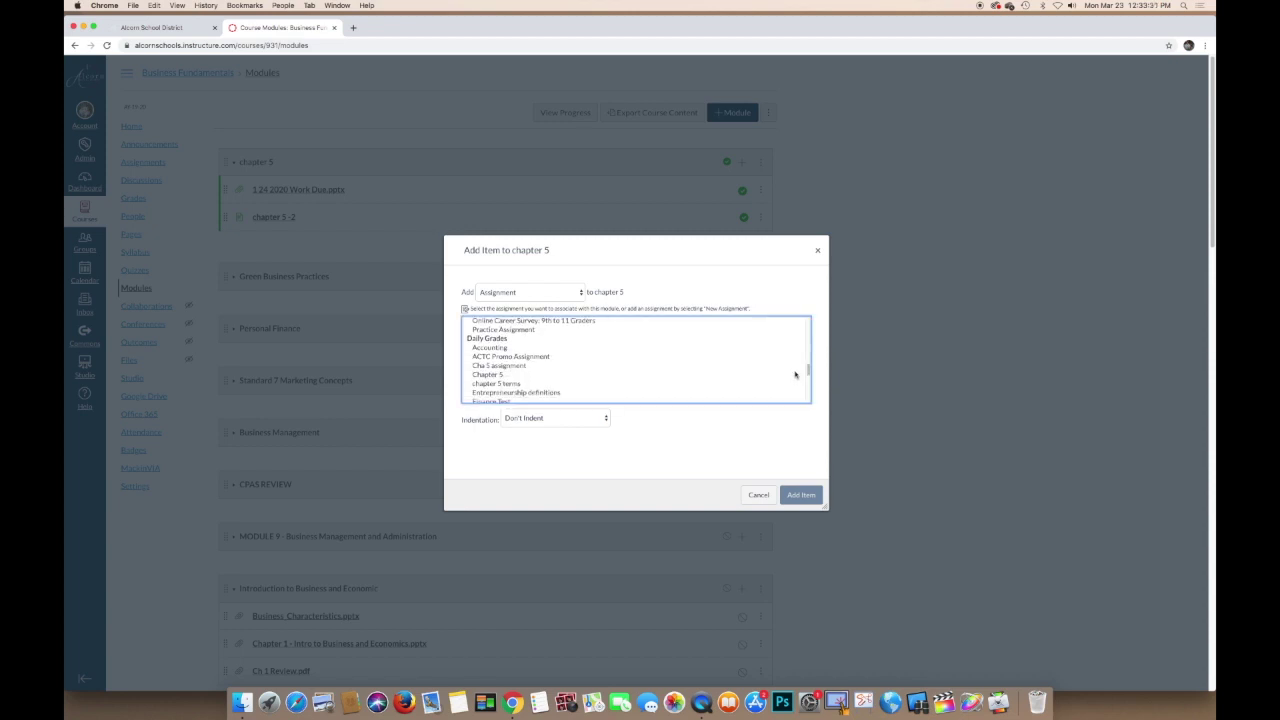
{"action": "left_click", "coordinate": [489, 375]}
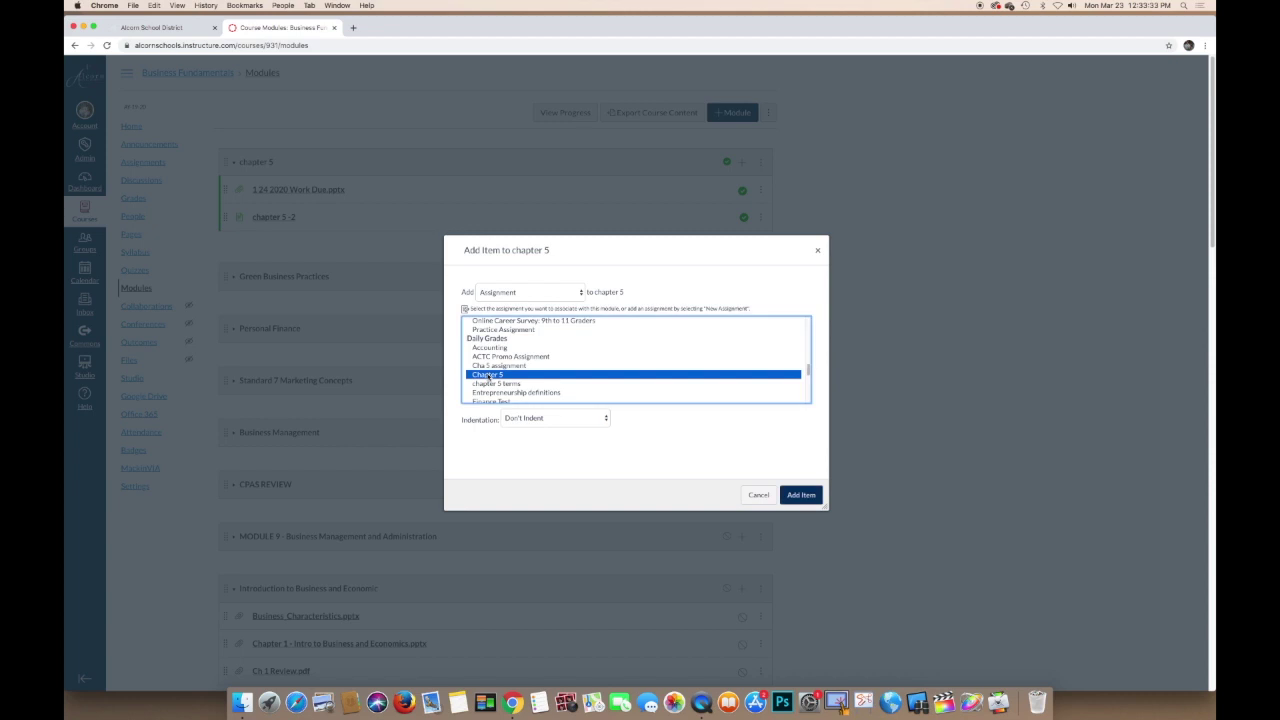
{"action": "left_click", "coordinate": [806, 496]}
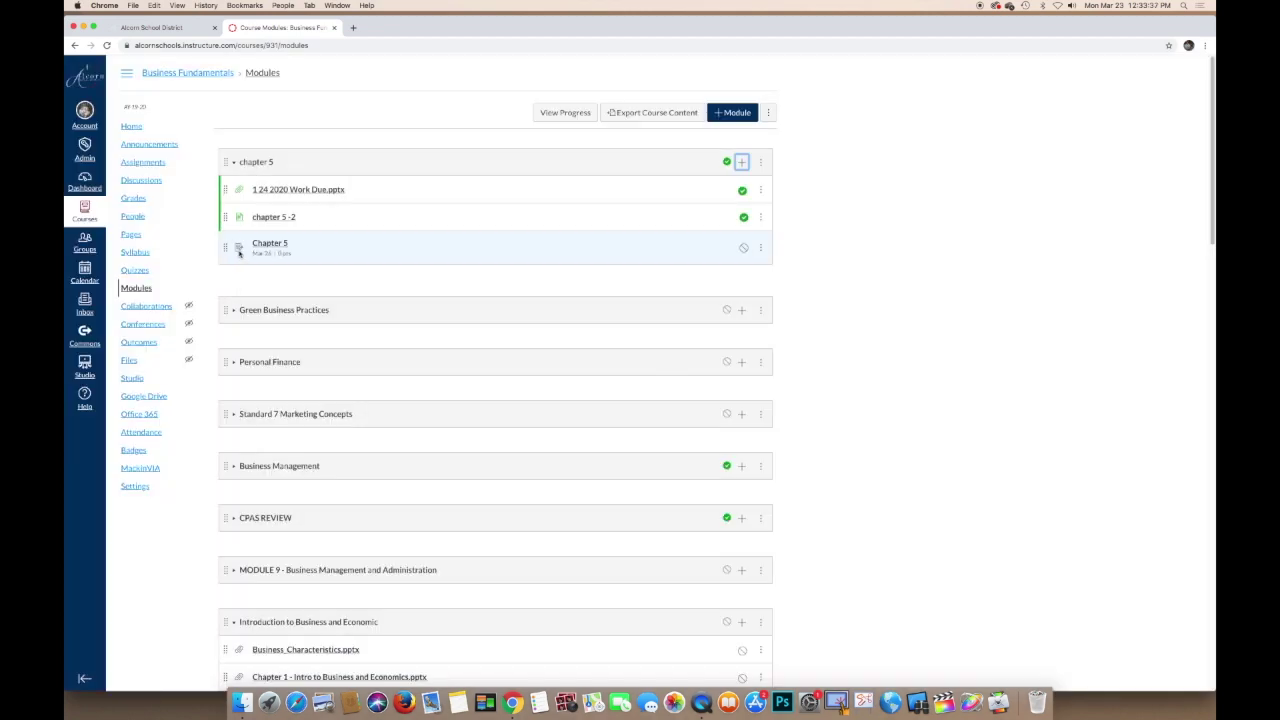
{"action": "left_click", "coordinate": [743, 248]}
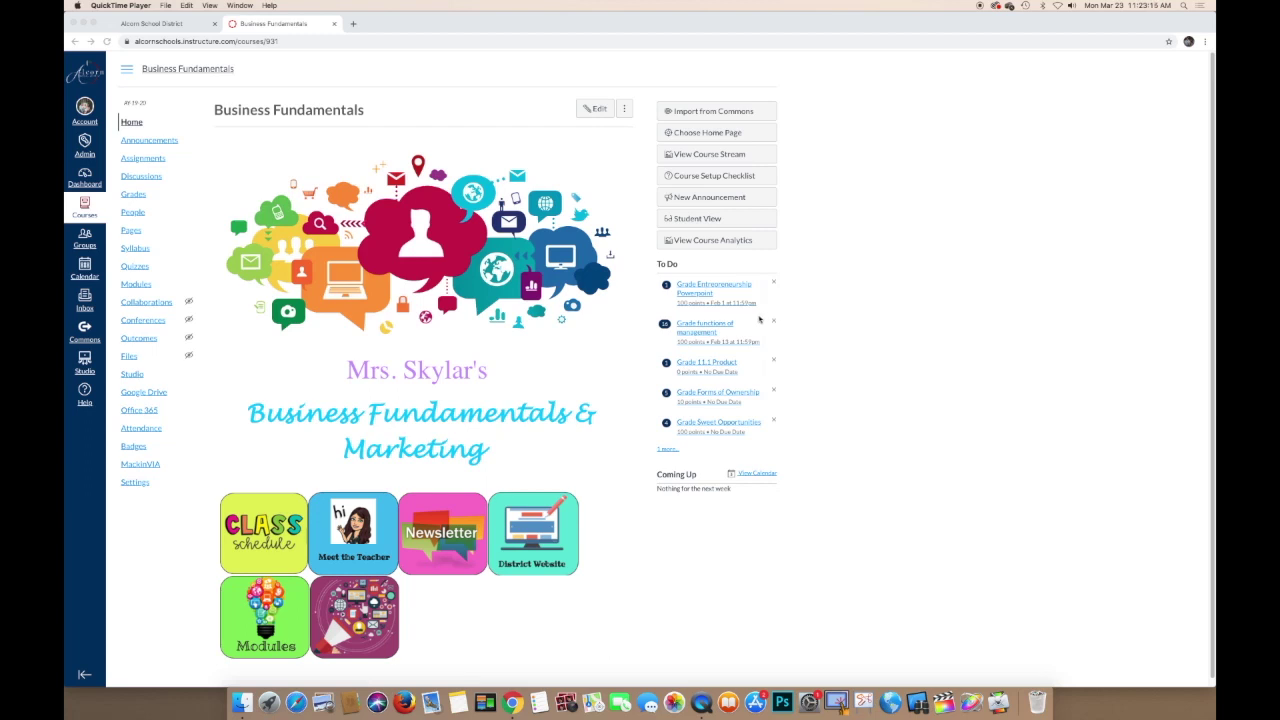
From the course home page's to-do list, open the Forms of Ownership submissions for grading
{"action": "left_click", "coordinate": [128, 124]}
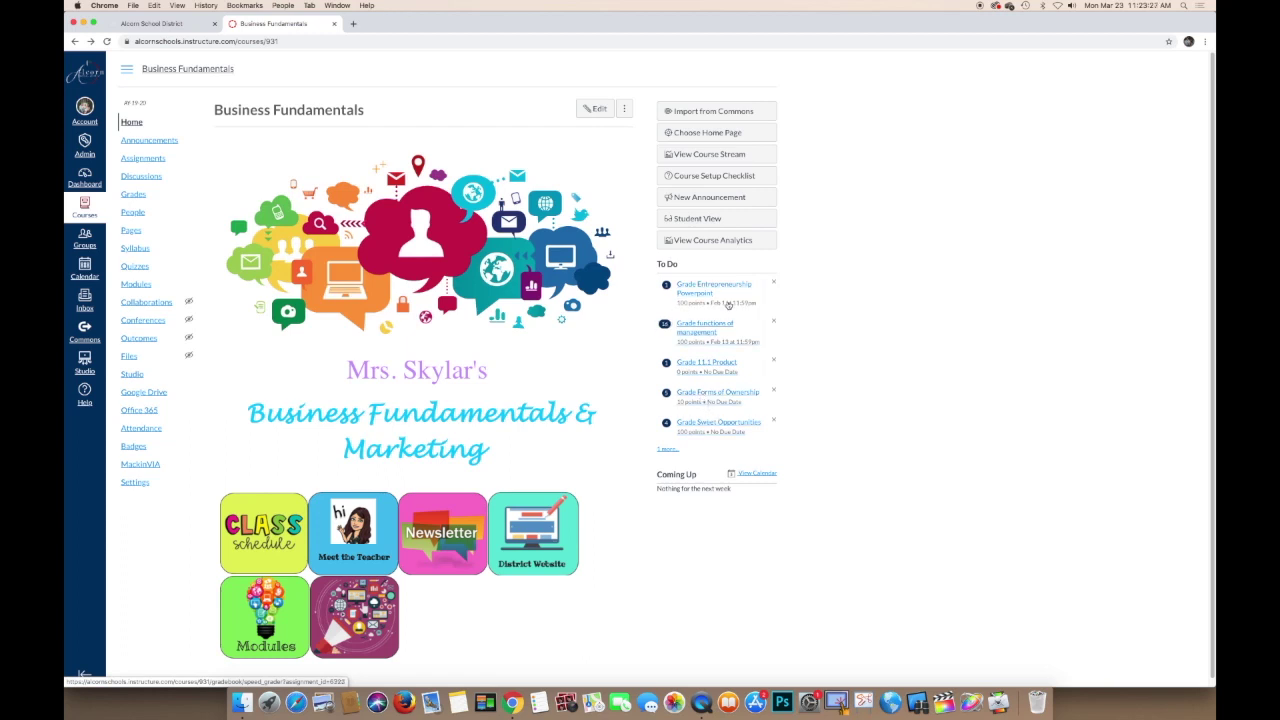
{"action": "left_click", "coordinate": [712, 393]}
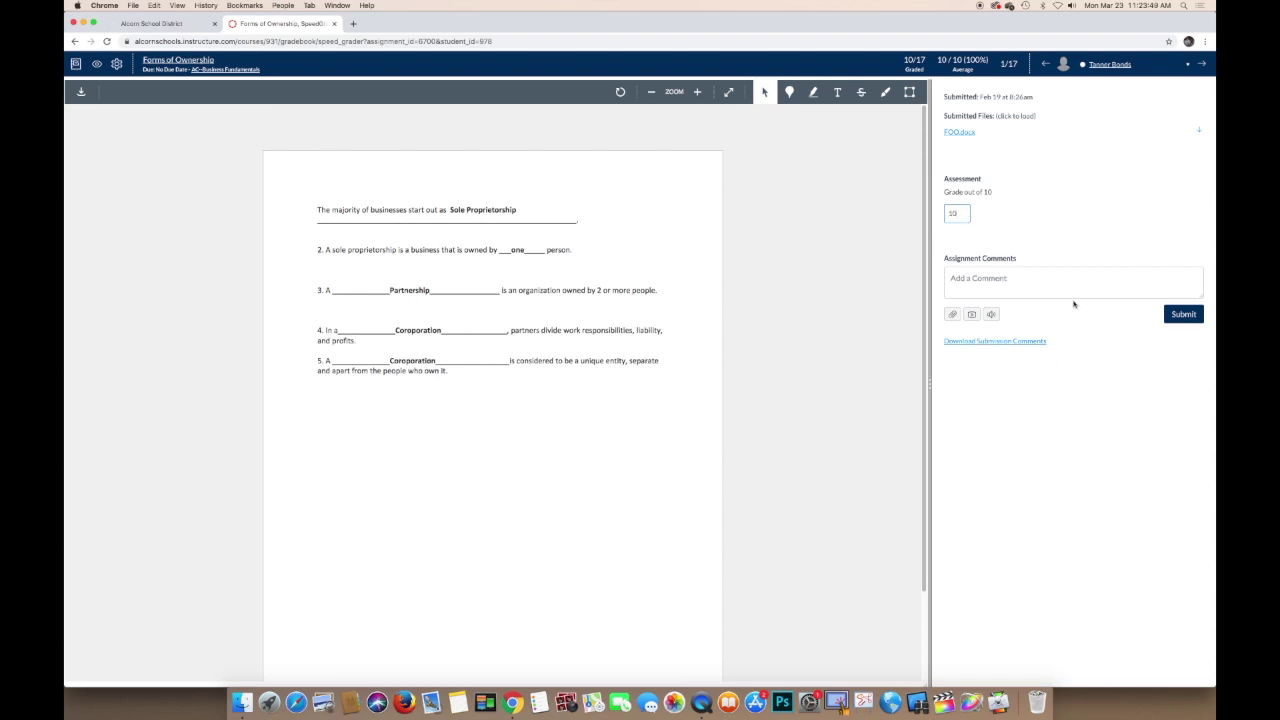
Submit the first Forms of Ownership submission's grade of 10 with the comment "Great!" and return to the course home page
{"action": "left_click", "coordinate": [1184, 315]}
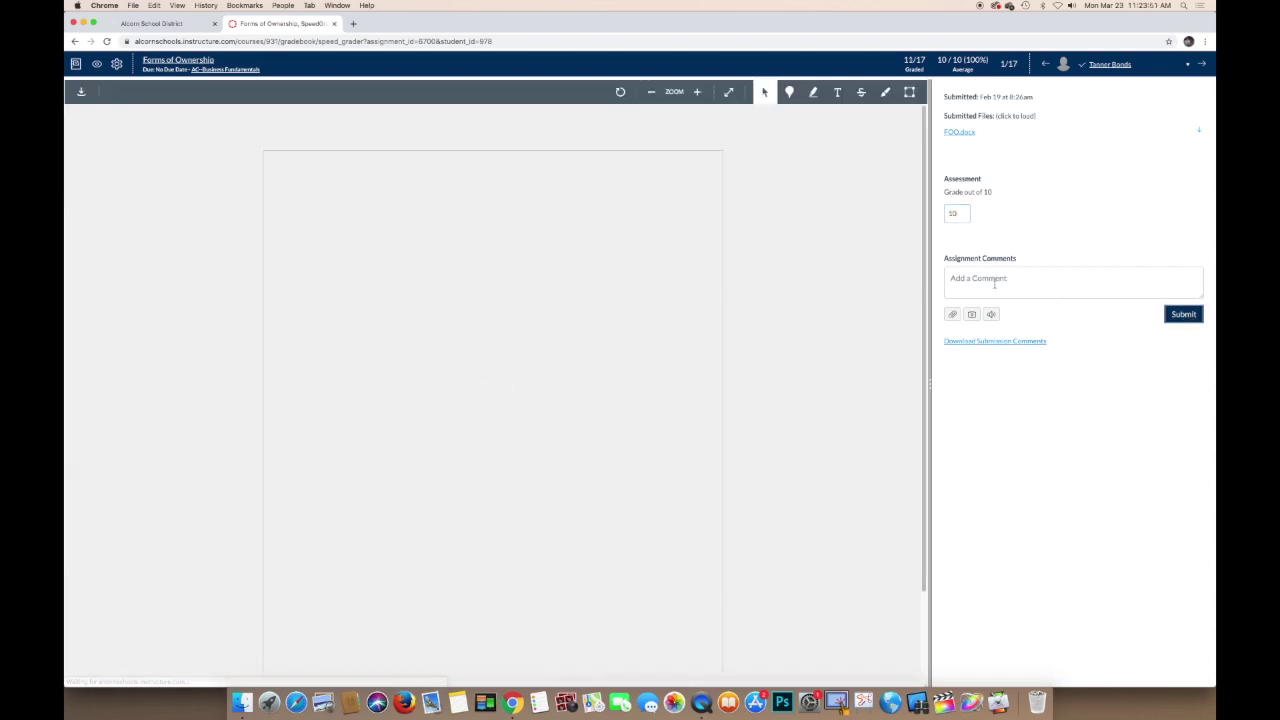
{"action": "left_click", "coordinate": [993, 283]}
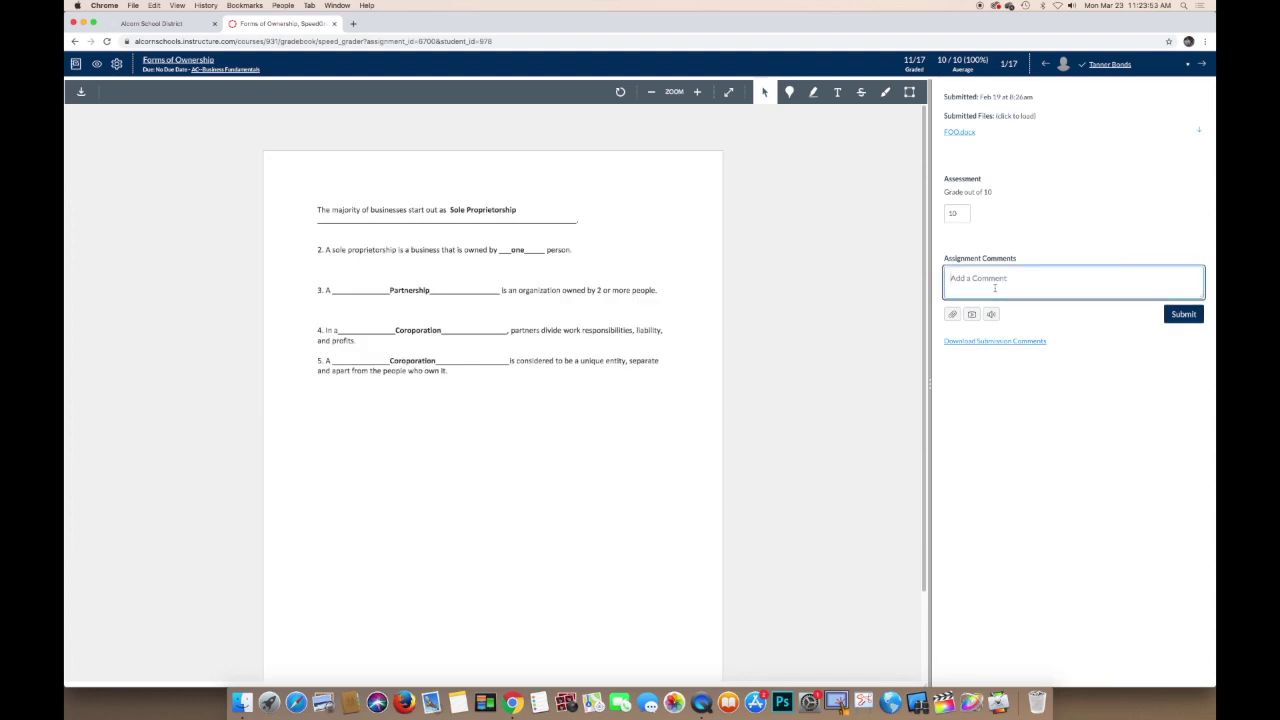
{"action": "type", "text": "Great!"}
{"action": "left_click", "coordinate": [1180, 318]}
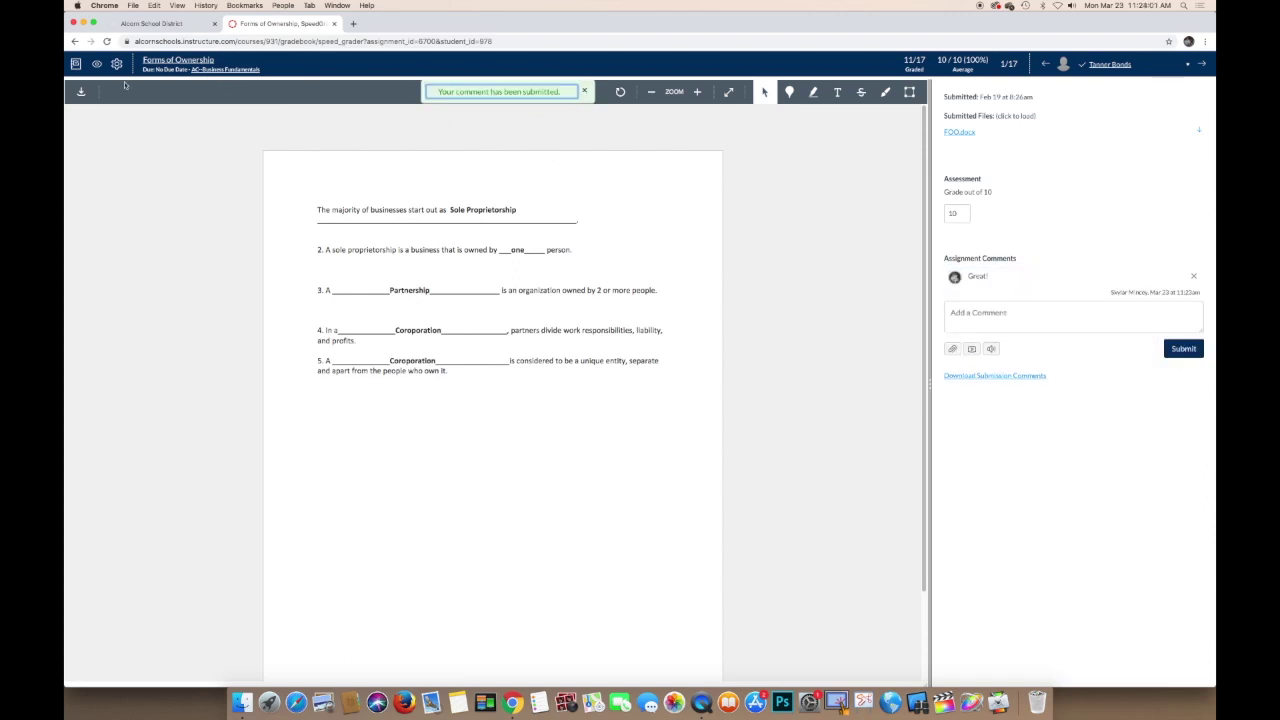
{"action": "left_click", "coordinate": [155, 66]}
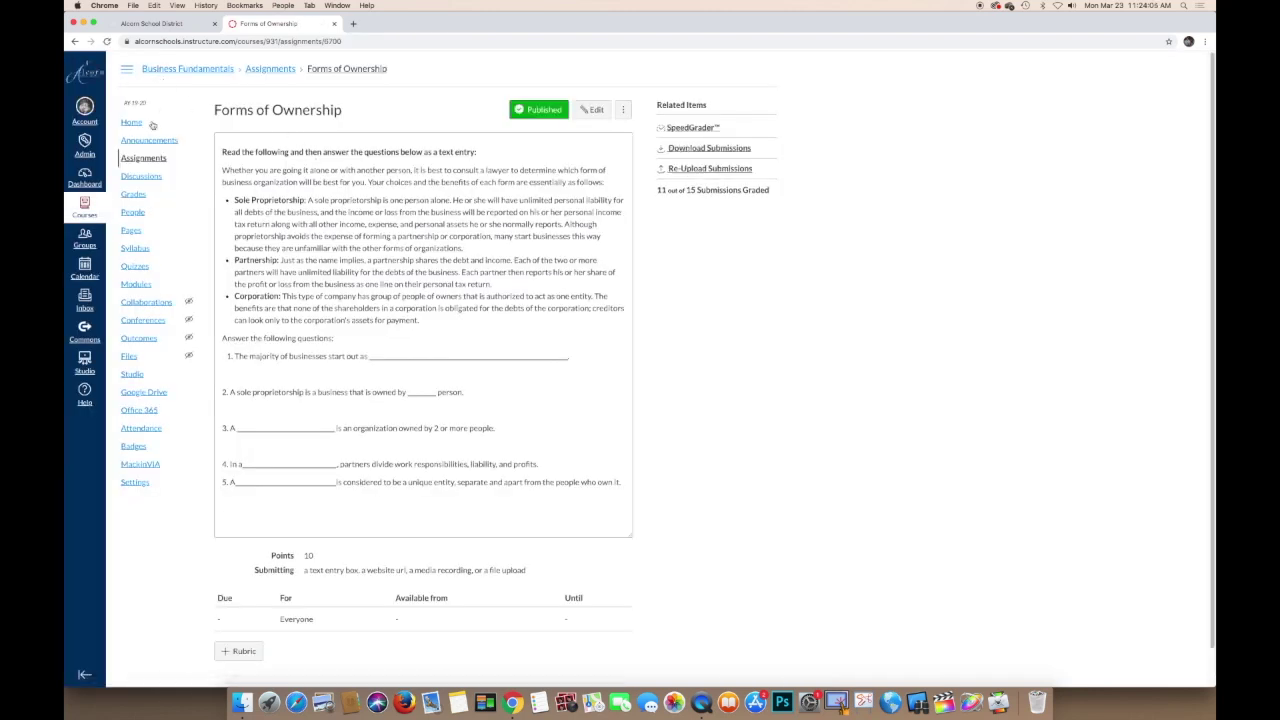
{"action": "left_click", "coordinate": [135, 122]}
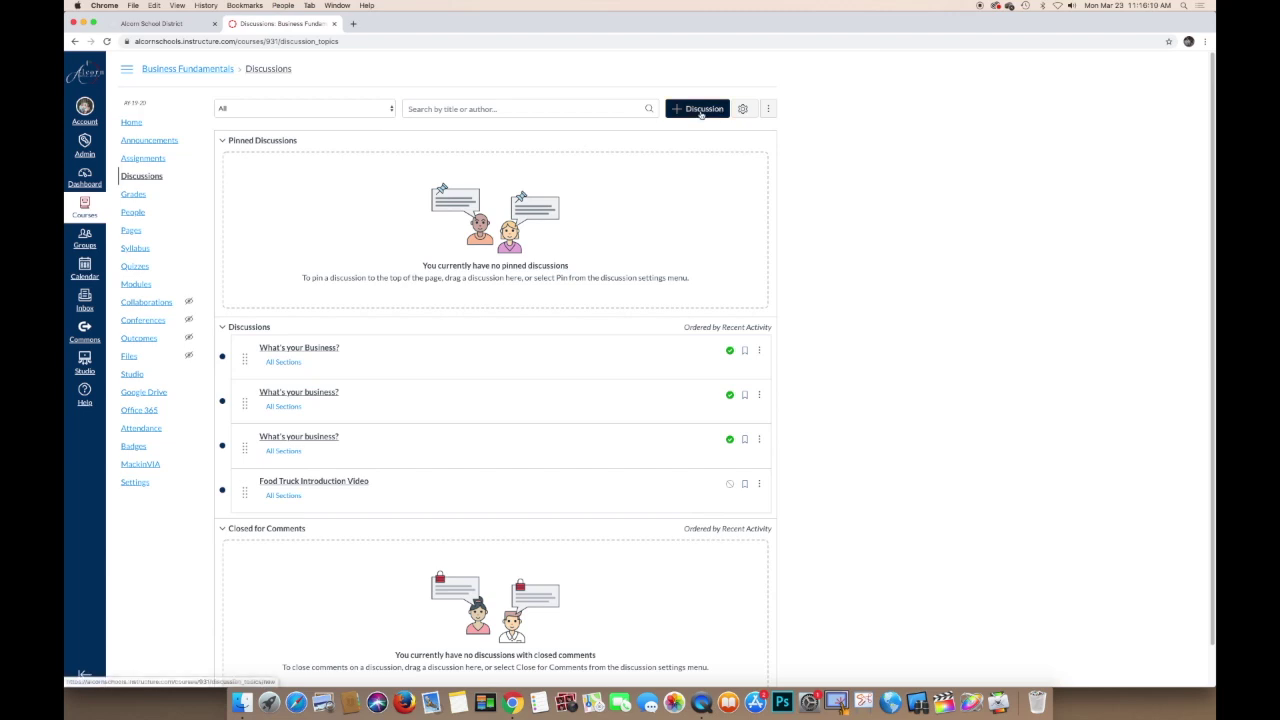
Start a discussion titled "Pandemic" with "How has your daily life been like during the pandemic? What do you feel you took for granted prior to this pandemic?"
{"action": "left_click", "coordinate": [701, 110]}
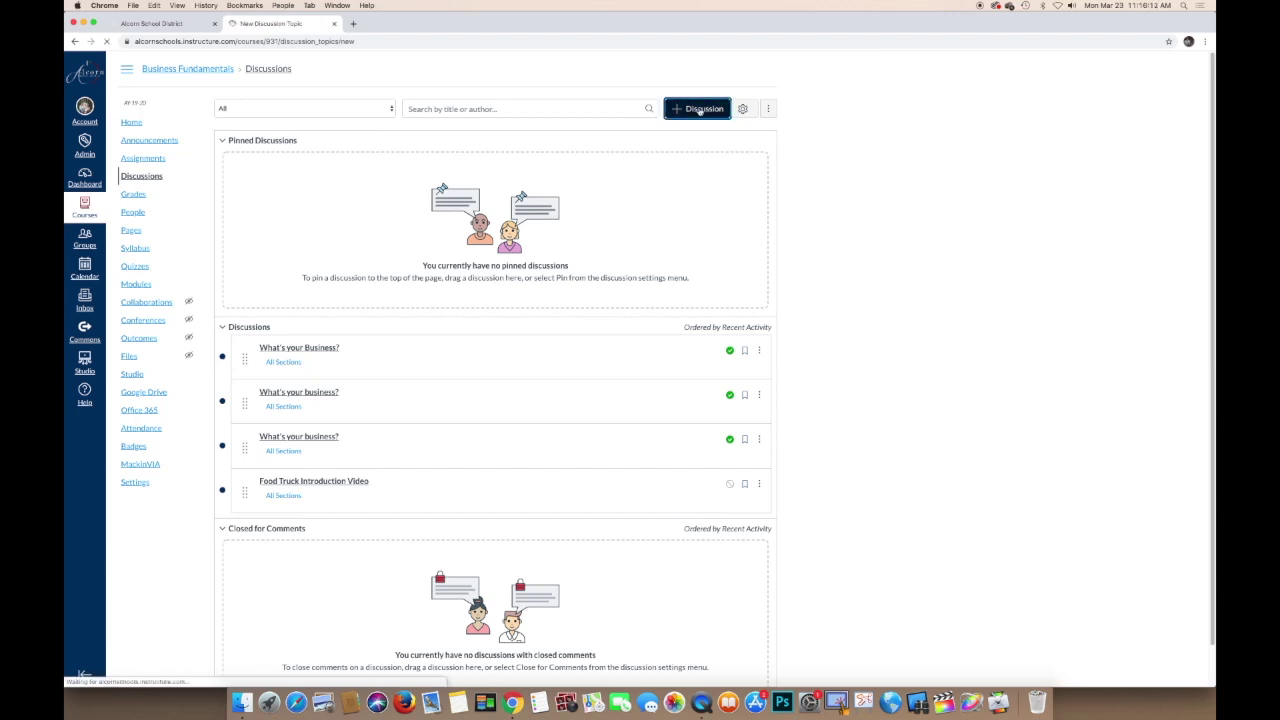
{"action": "left_click", "coordinate": [354, 136]}
{"action": "key", "text": "Down"}
{"action": "key", "text": "Down"}
{"action": "key", "text": "Return"}
{"action": "left_click", "coordinate": [332, 221]}
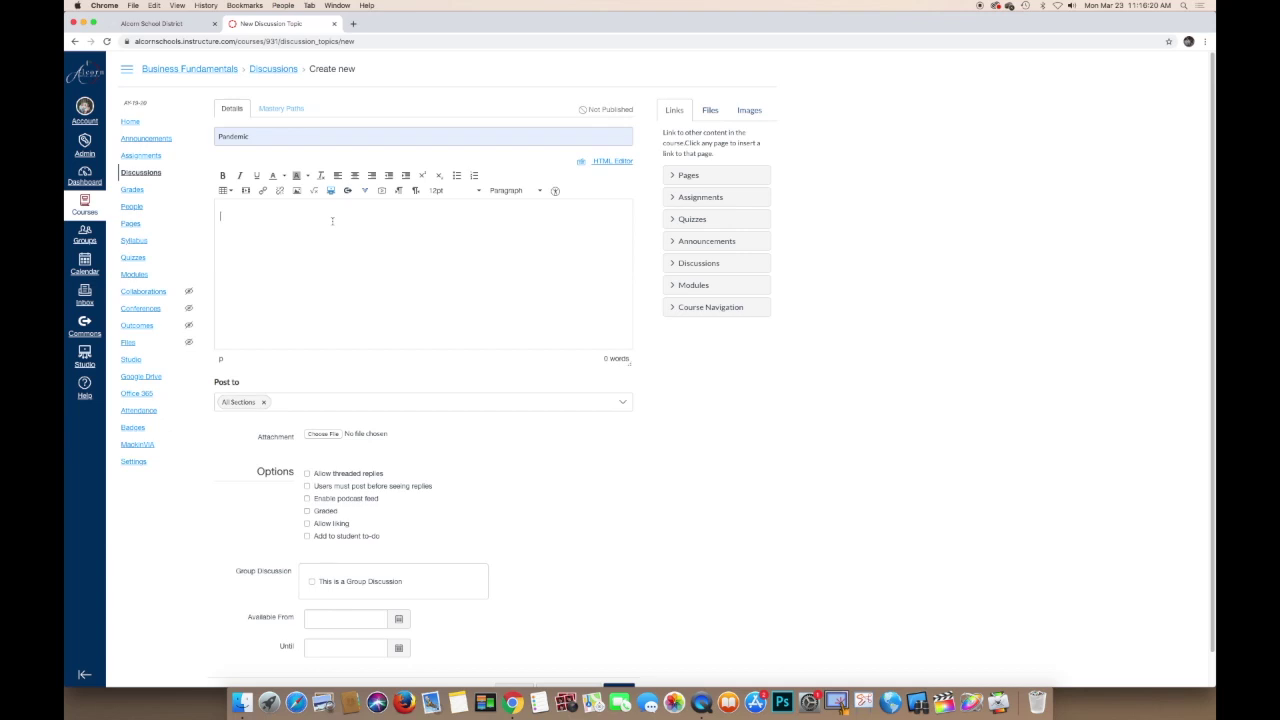
{"action": "type", "text": "How has your daily life been like during the pandemic? What do you feel you took for granted prior to this pandemic?"}
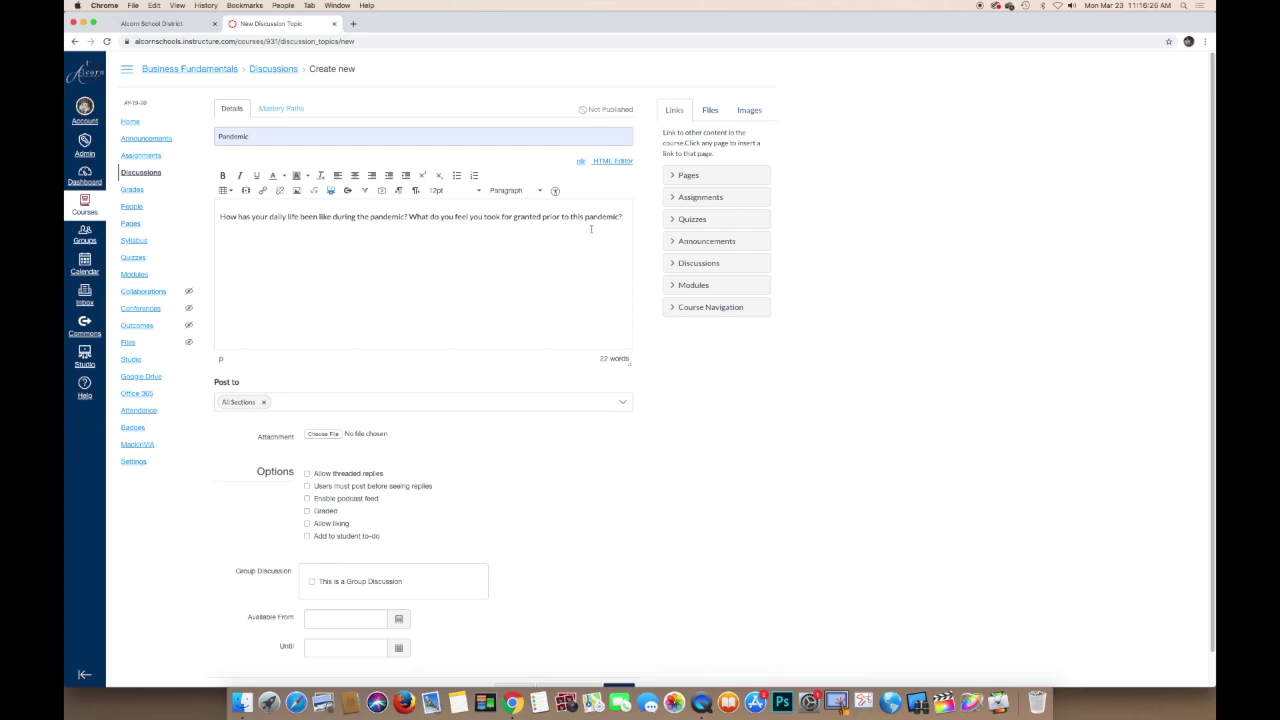
Allow liking on the discussion and add it to the student to-do list for Mar 26 11:59pm
{"action": "scroll", "coordinate": [667, 370], "scroll_direction": "down", "scroll_amount": 2}
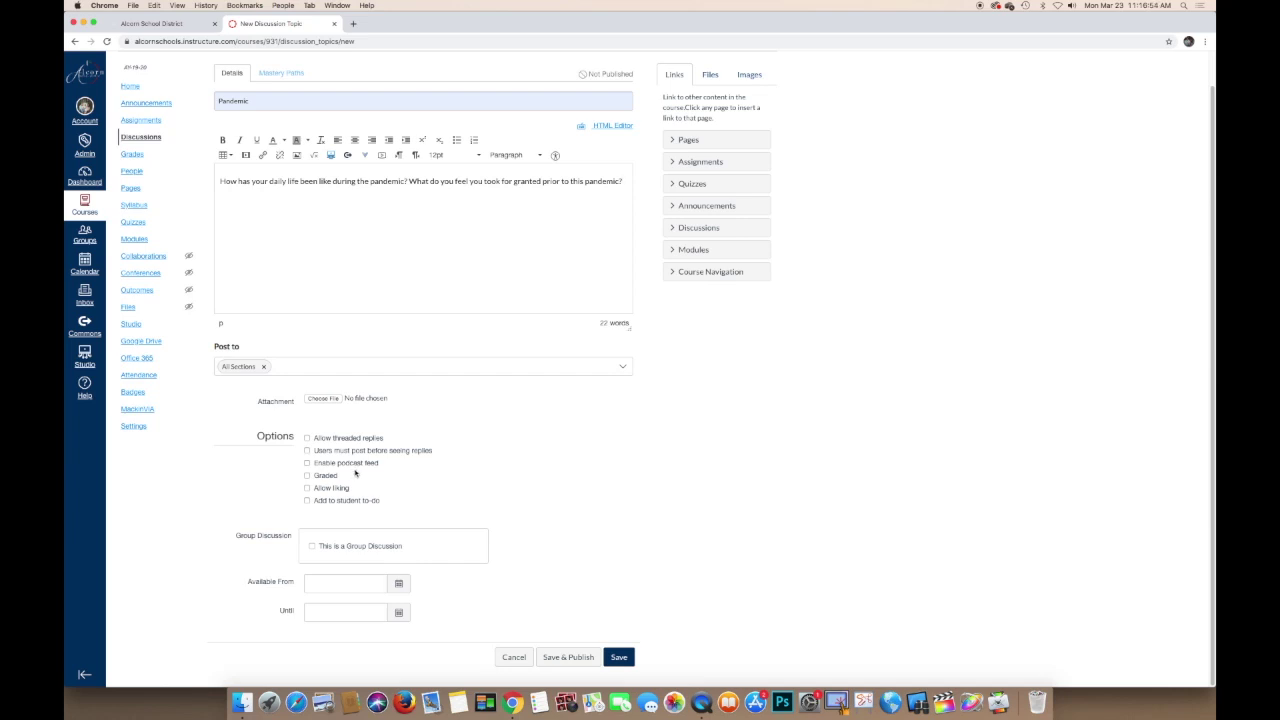
{"action": "left_click", "coordinate": [308, 489]}
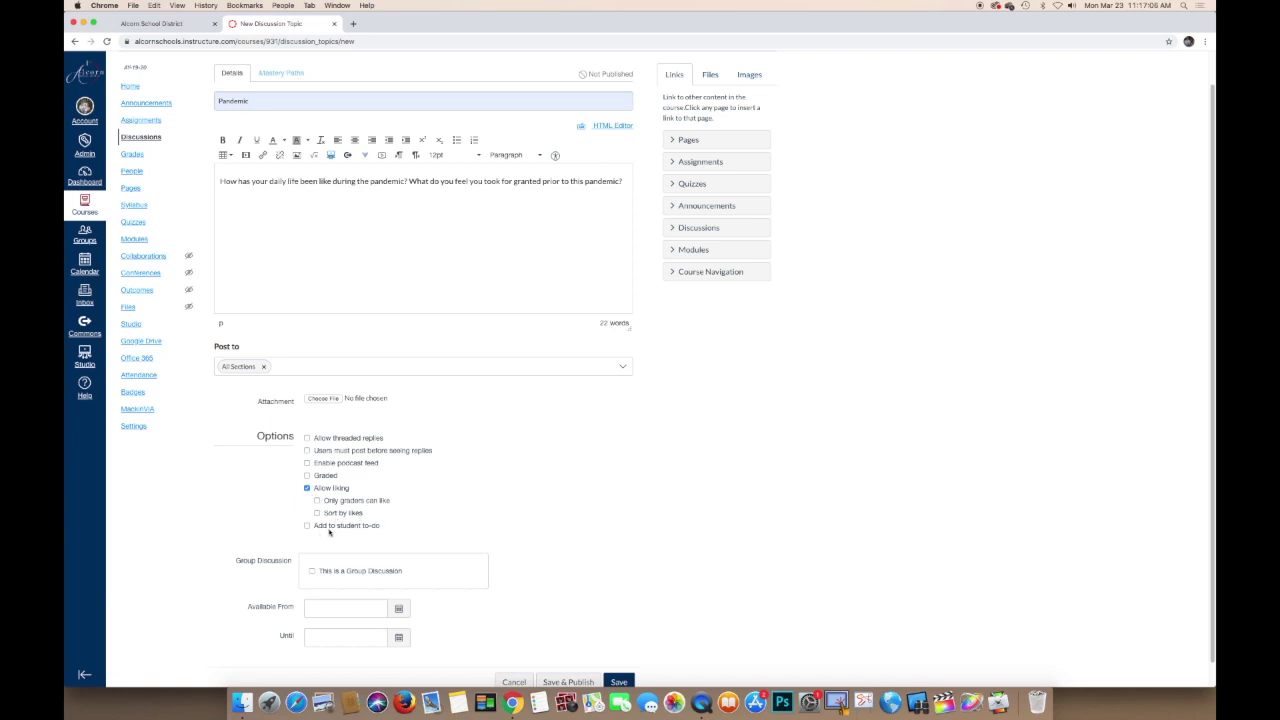
{"action": "left_click", "coordinate": [308, 526]}
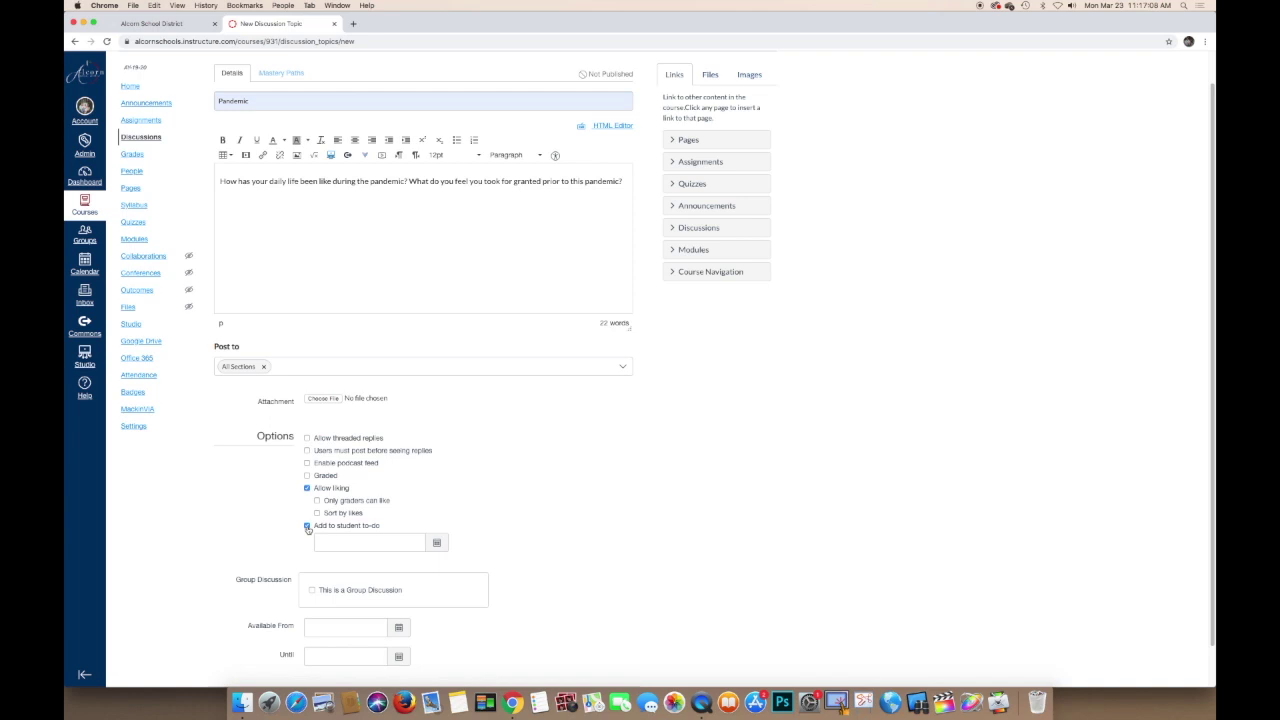
{"action": "left_click", "coordinate": [436, 542]}
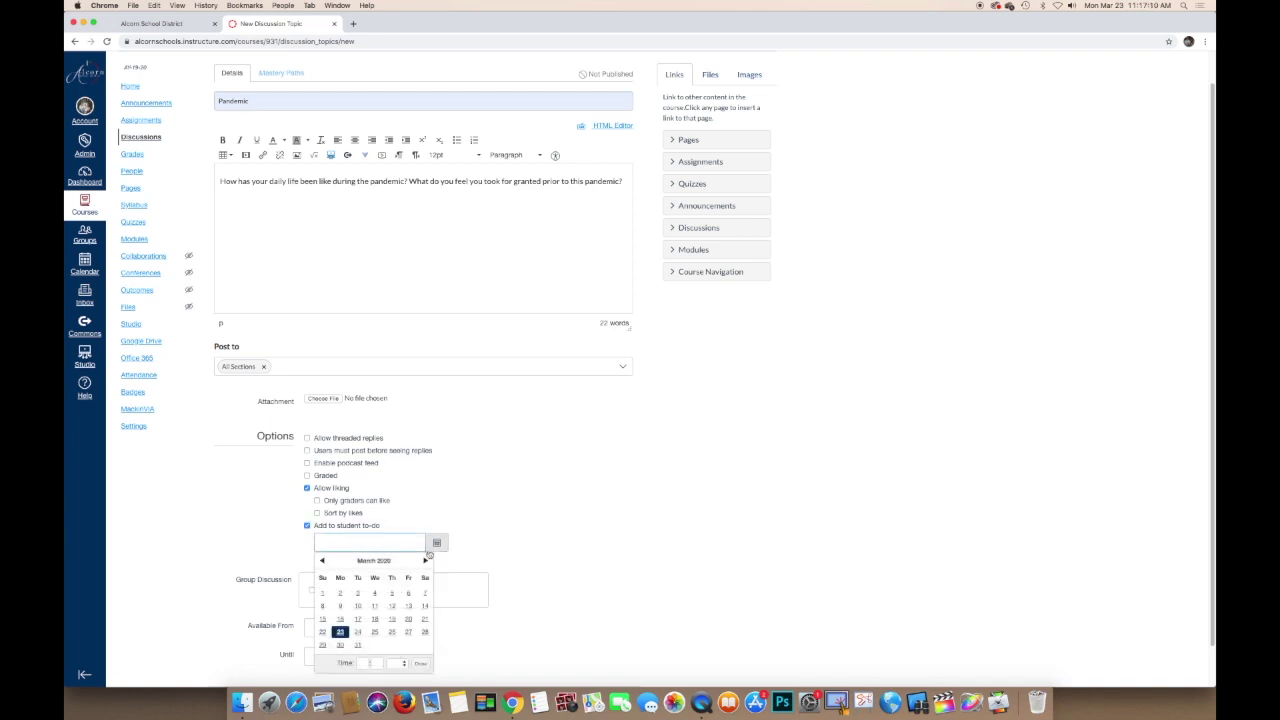
{"action": "left_click", "coordinate": [391, 632]}
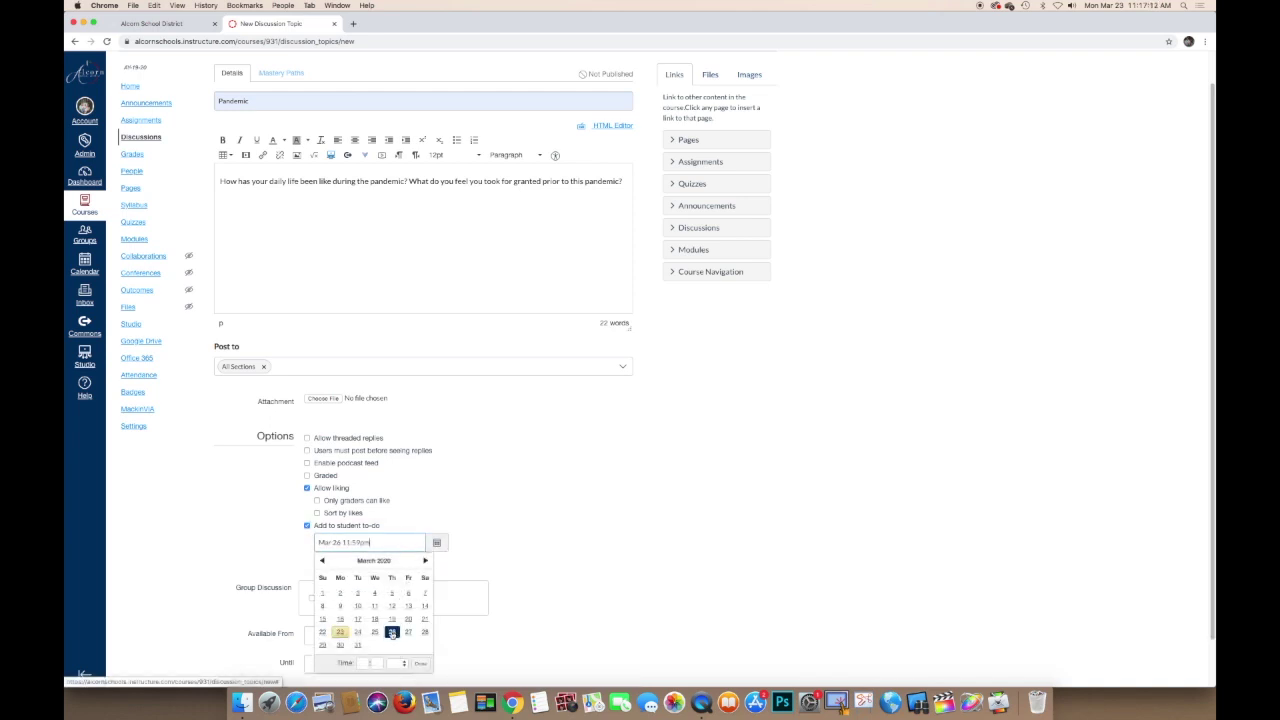
{"action": "left_click", "coordinate": [469, 546]}
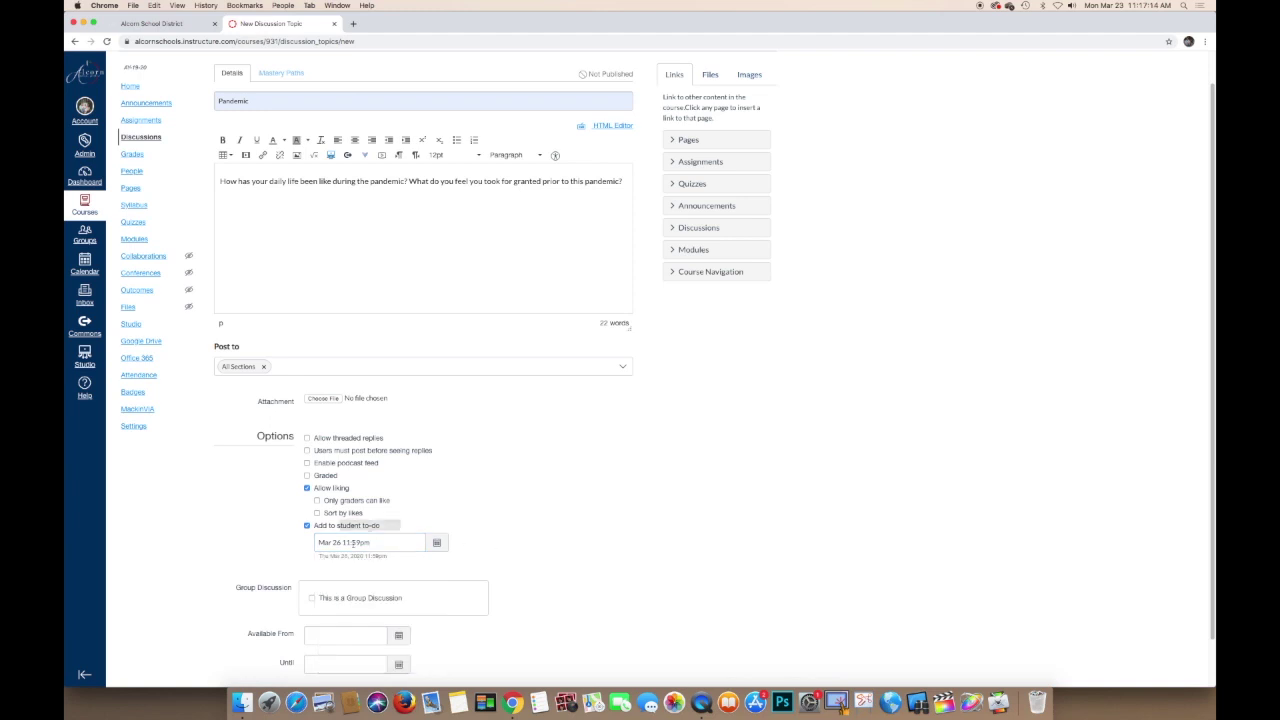
Make it a group discussion using the Project Groups set and save it without publishing
{"action": "scroll", "coordinate": [786, 480], "scroll_direction": "down", "scroll_amount": 1}
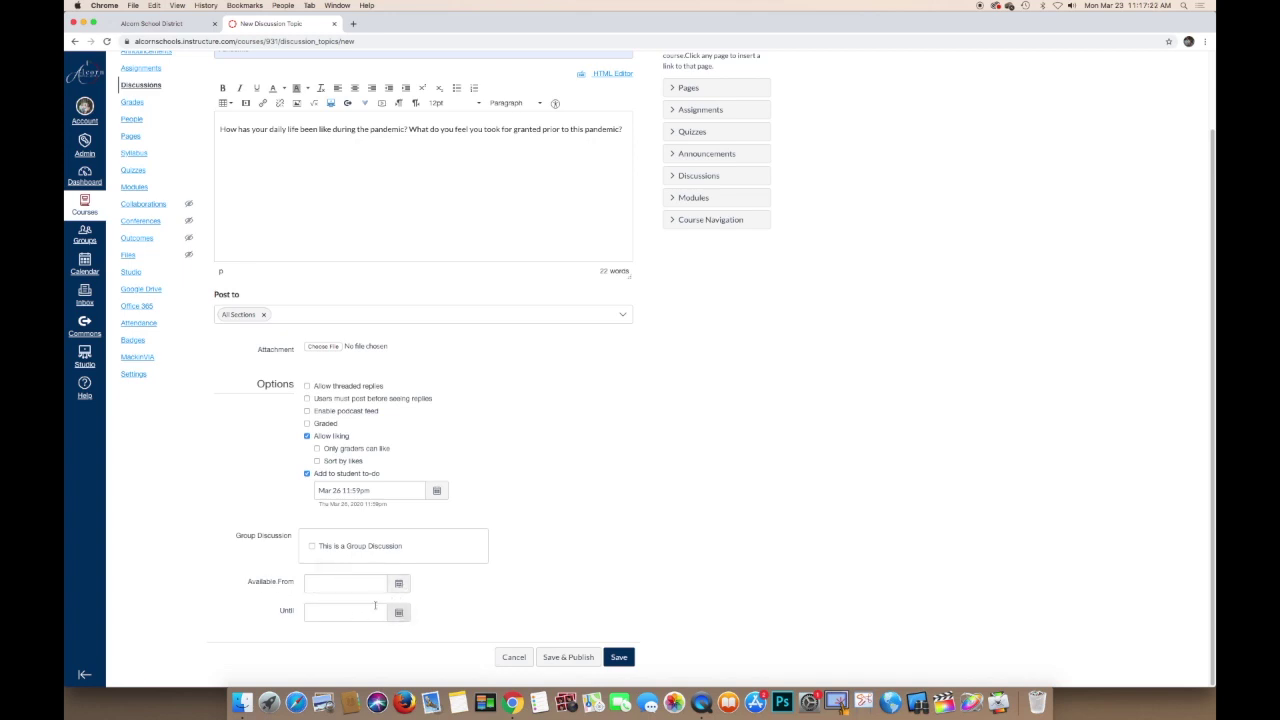
{"action": "left_click", "coordinate": [311, 548]}
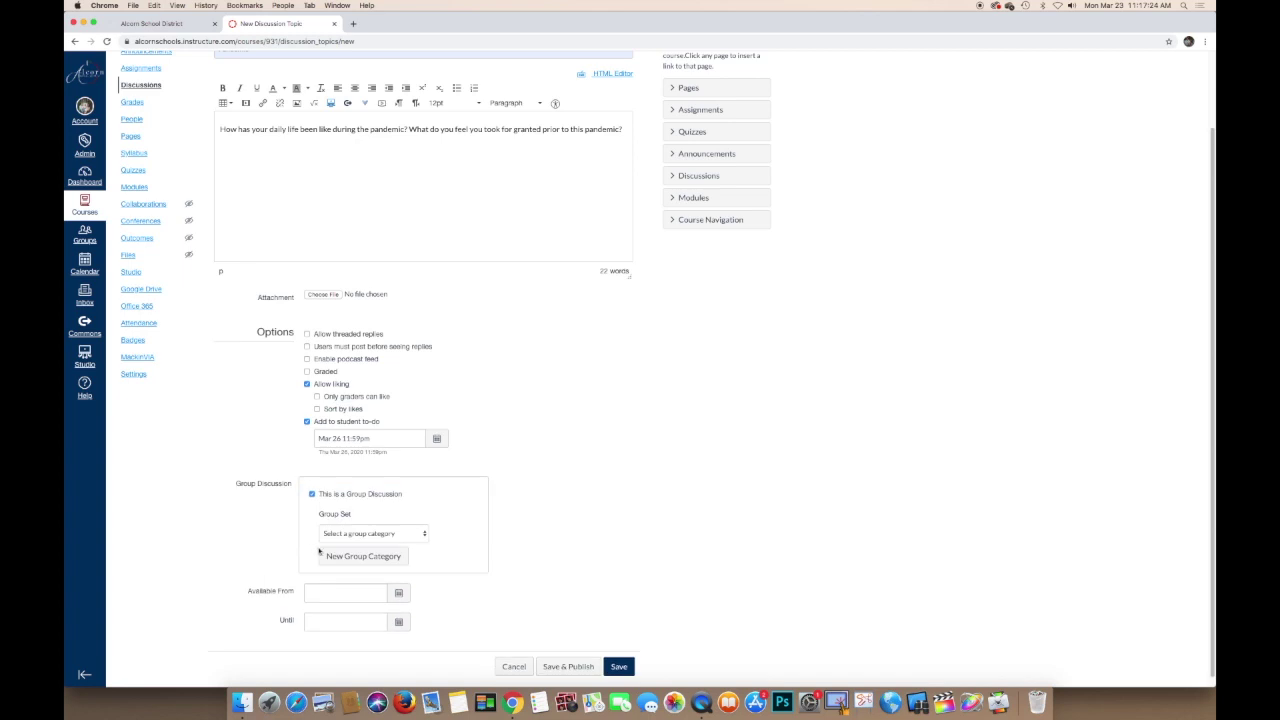
{"action": "left_click", "coordinate": [354, 533]}
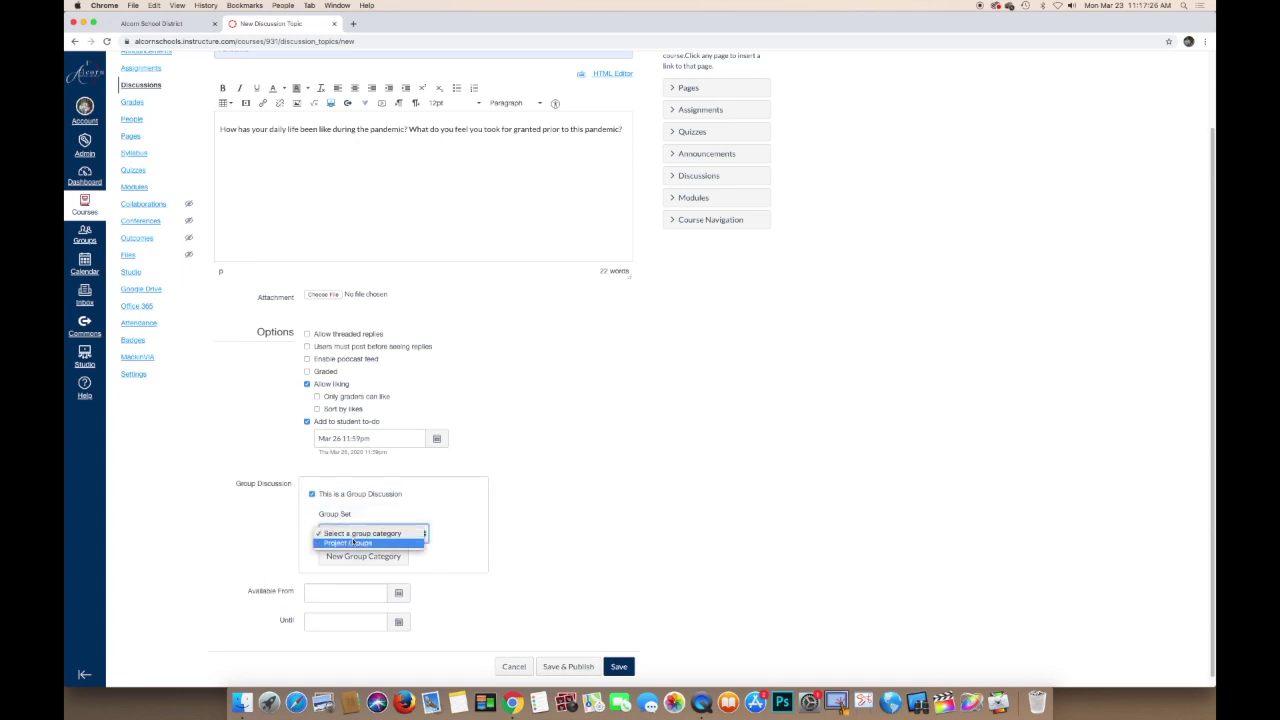
{"action": "left_click", "coordinate": [352, 542]}
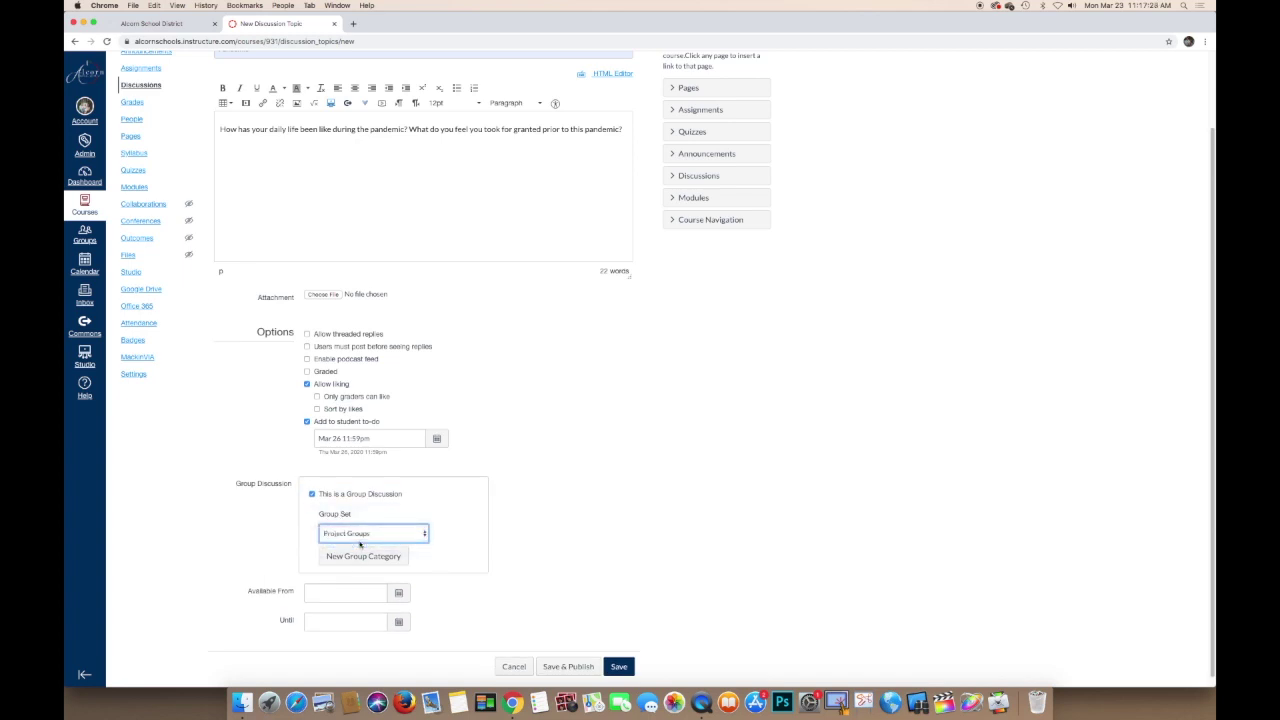
{"action": "left_click", "coordinate": [368, 557]}
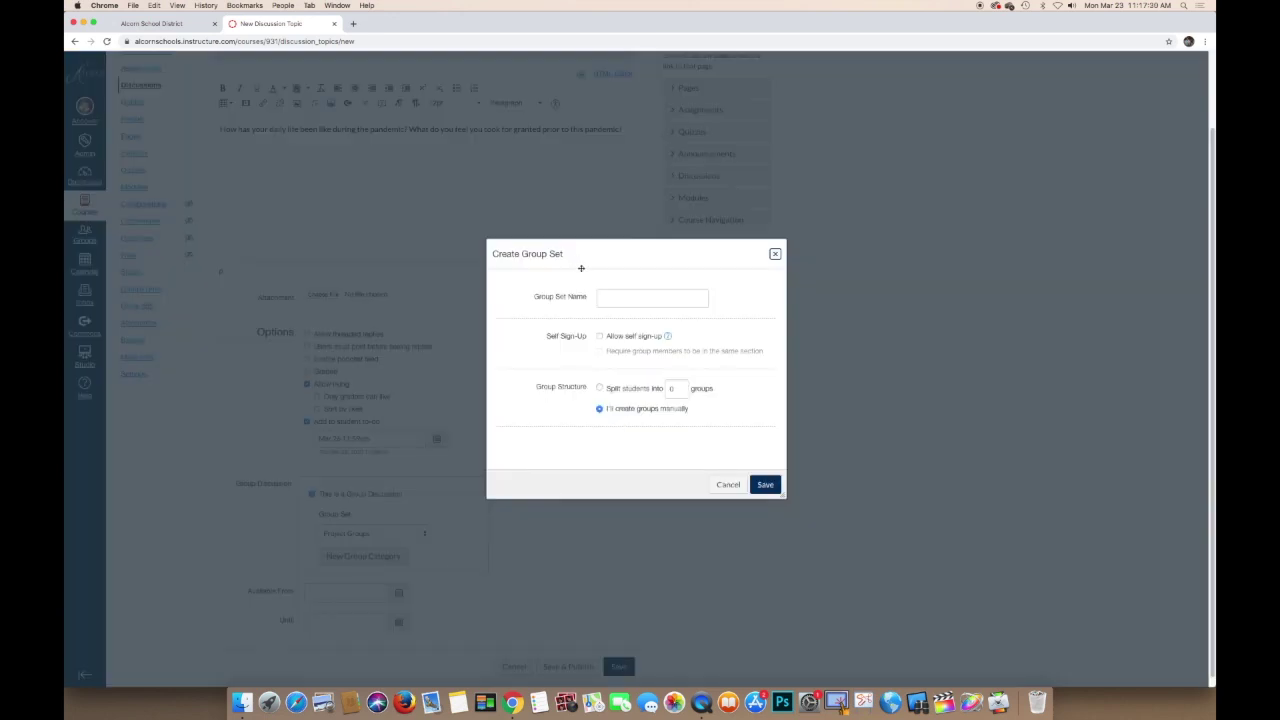
{"action": "left_click", "coordinate": [775, 255]}
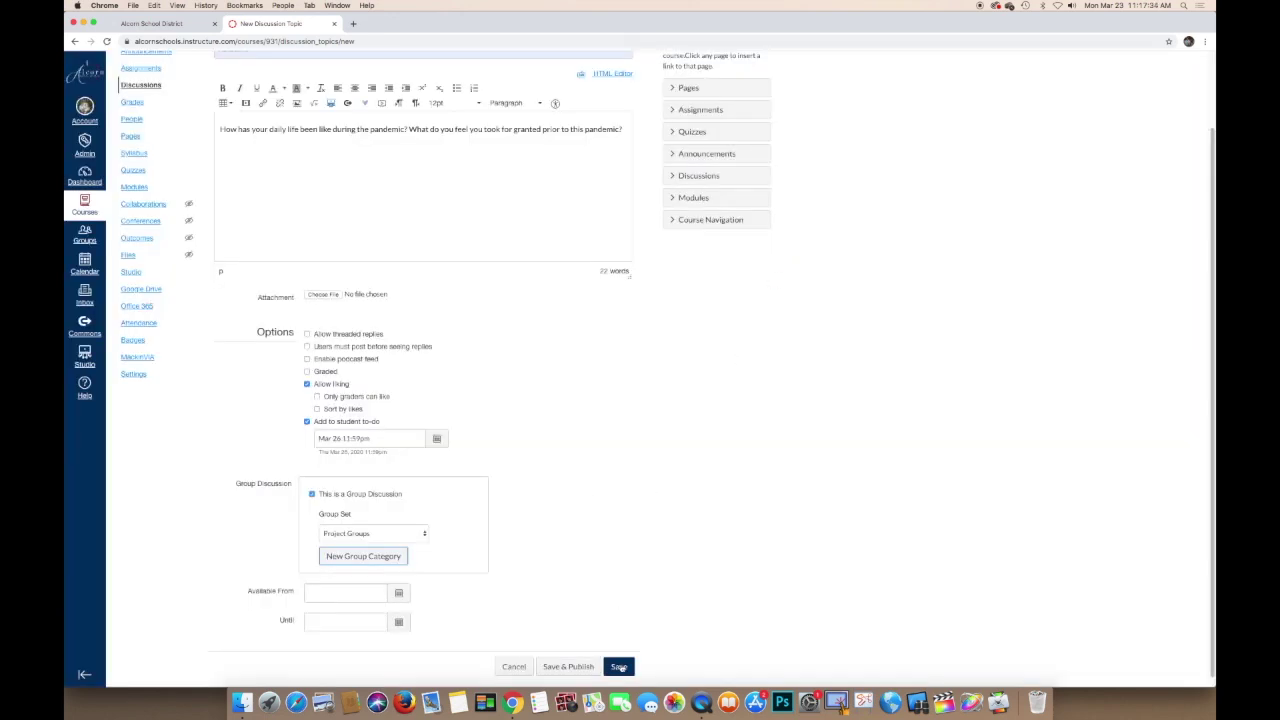
{"action": "left_click", "coordinate": [619, 667]}
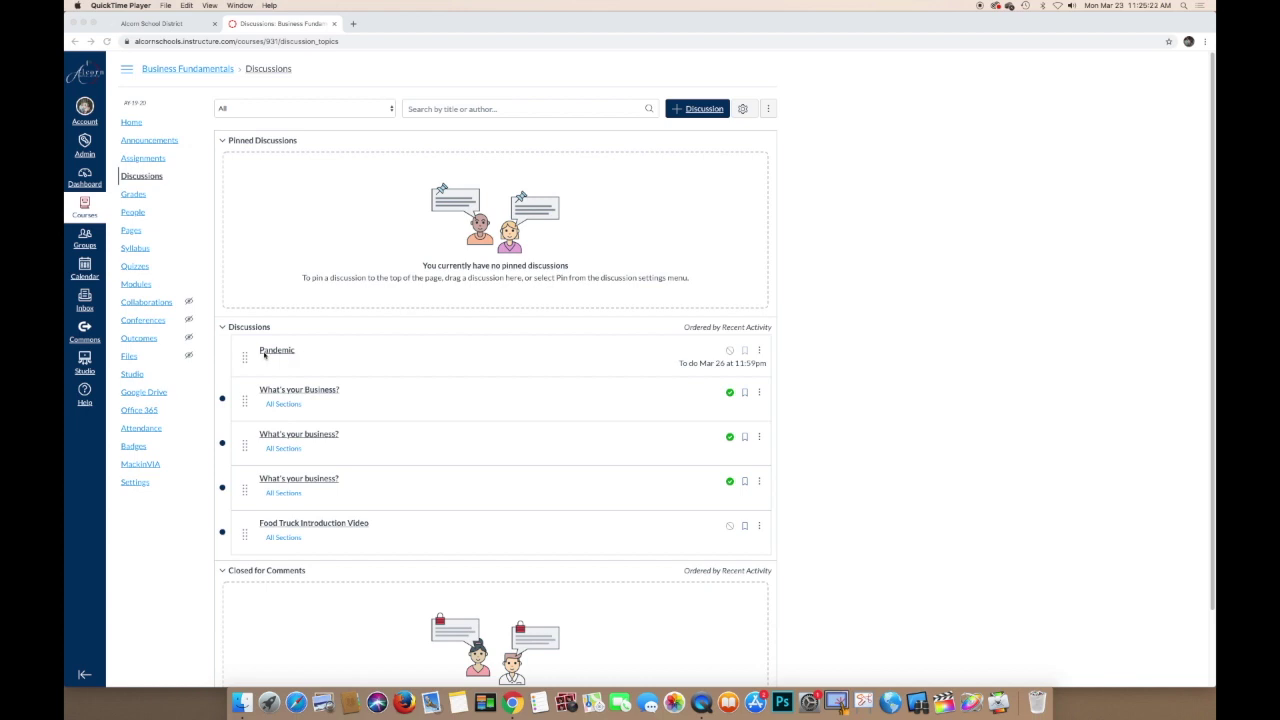
Publish the Pandemic discussion from the discussions list and return to the course home page
{"action": "left_click", "coordinate": [729, 351]}
{"action": "left_click", "coordinate": [730, 351]}
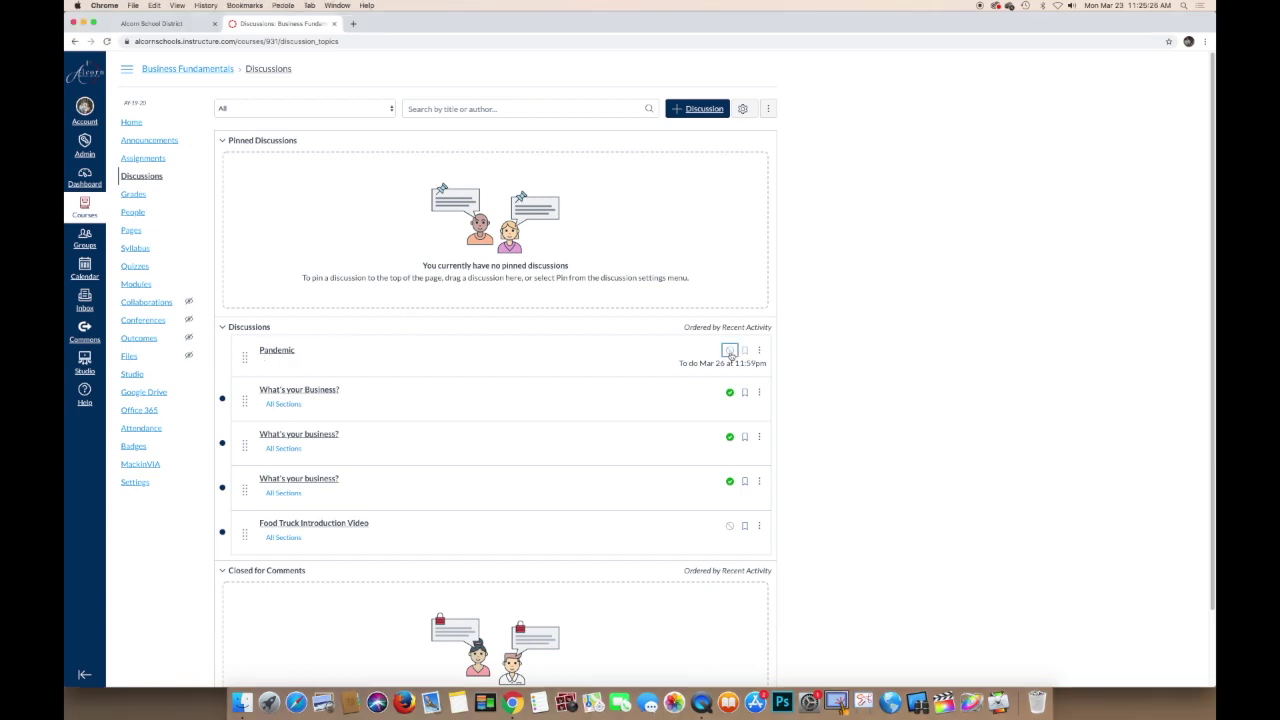
{"action": "left_click", "coordinate": [730, 351]}
{"action": "left_click", "coordinate": [130, 122]}
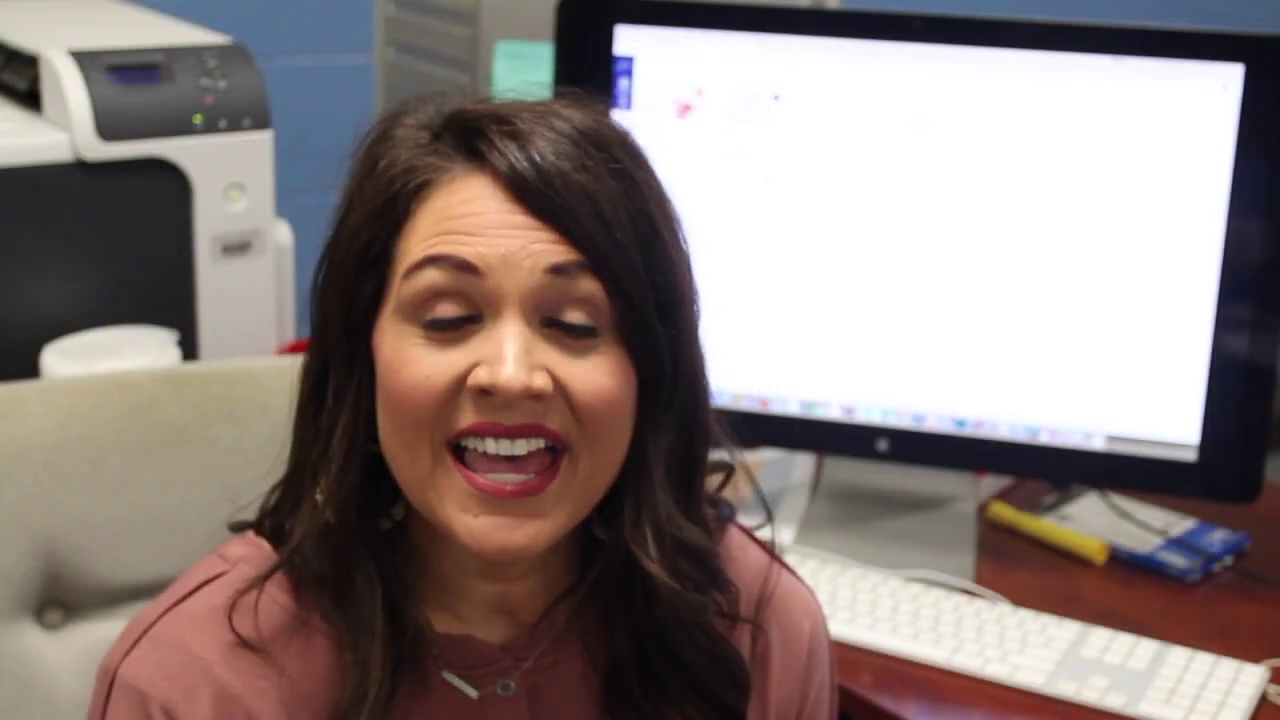